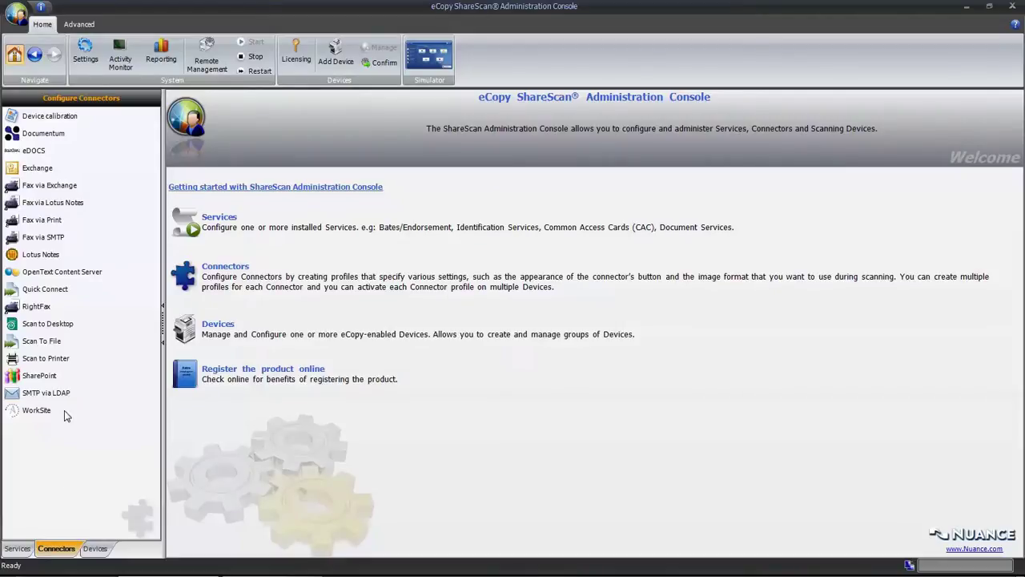
- Create a Windows-folder Quick Connect destination named 'Scan Legal Documents' and browse for its folder
{"action": "left_click", "coordinate": [60, 293]}
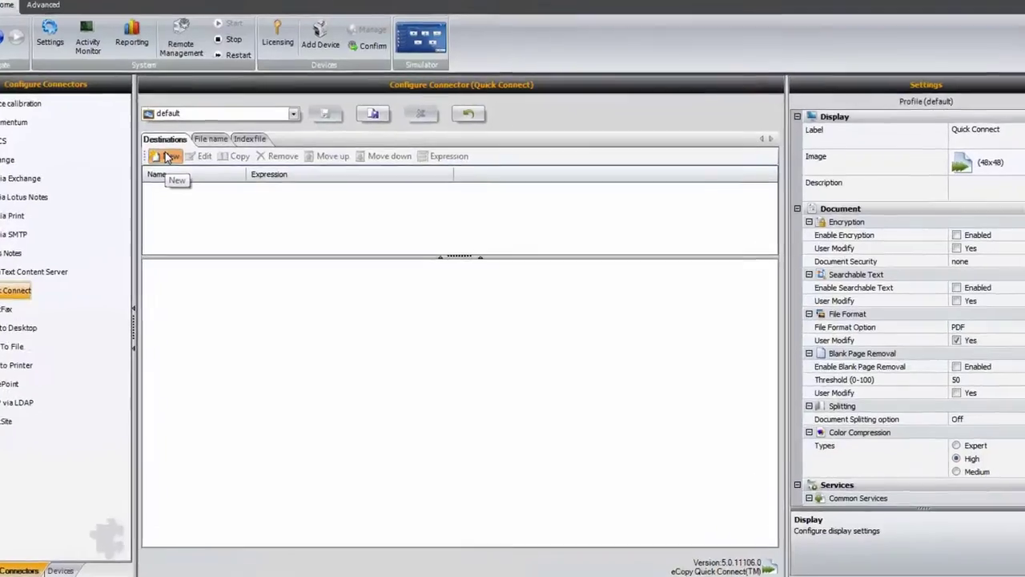
{"action": "left_click", "coordinate": [168, 156]}
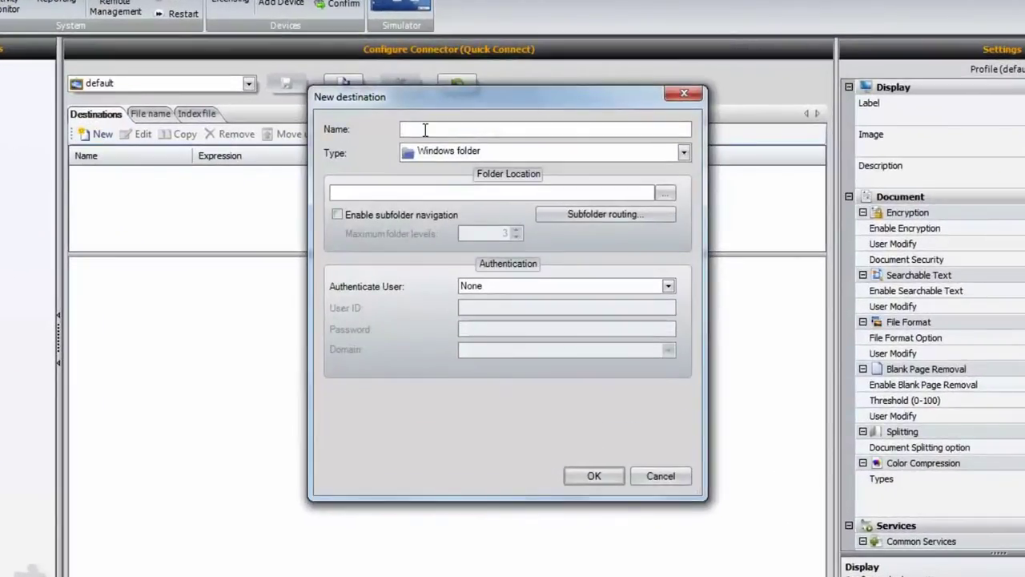
{"action": "type", "text": "Scan Legal Documents"}
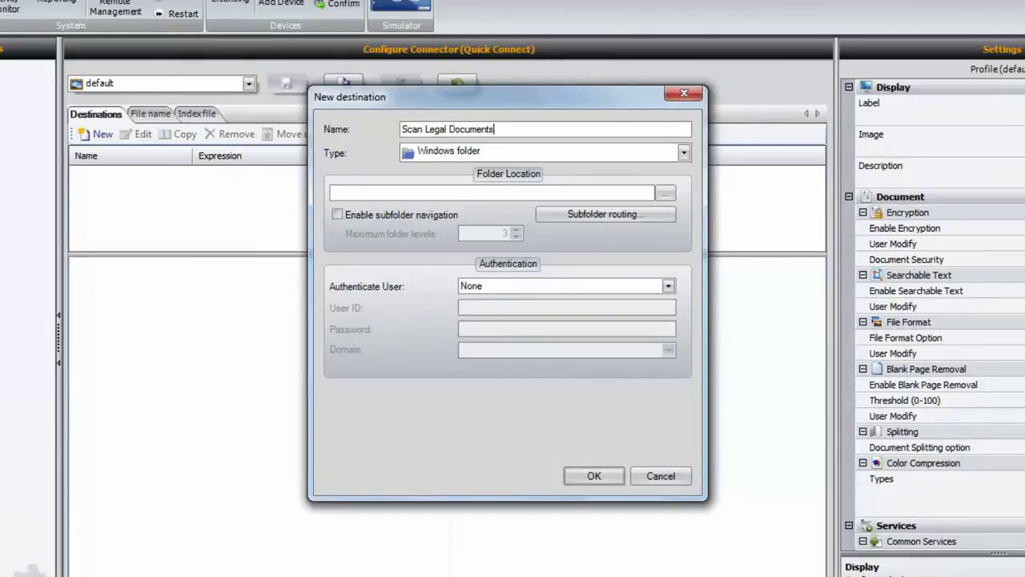
{"action": "left_click", "coordinate": [685, 152]}
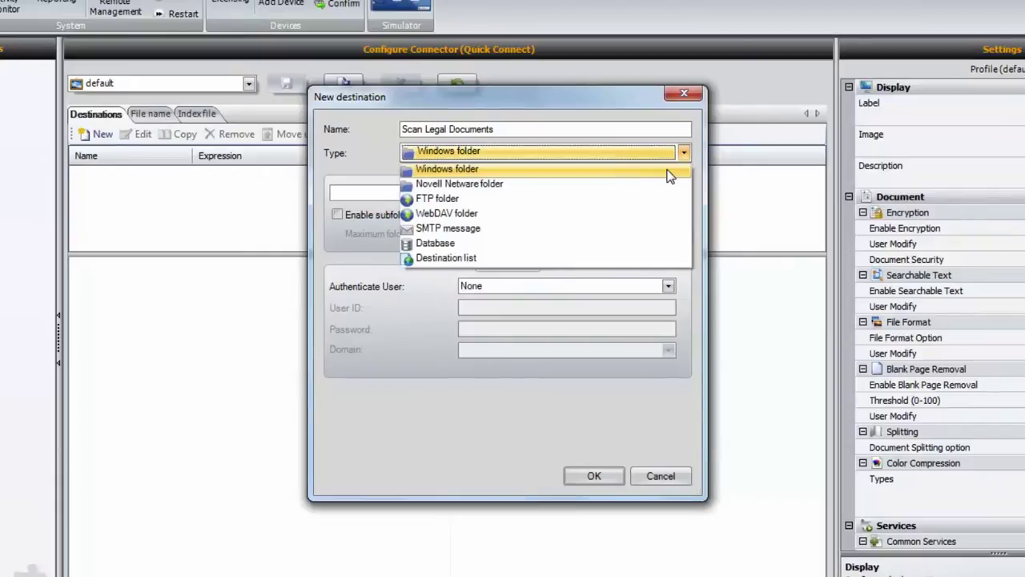
{"action": "left_click", "coordinate": [669, 169]}
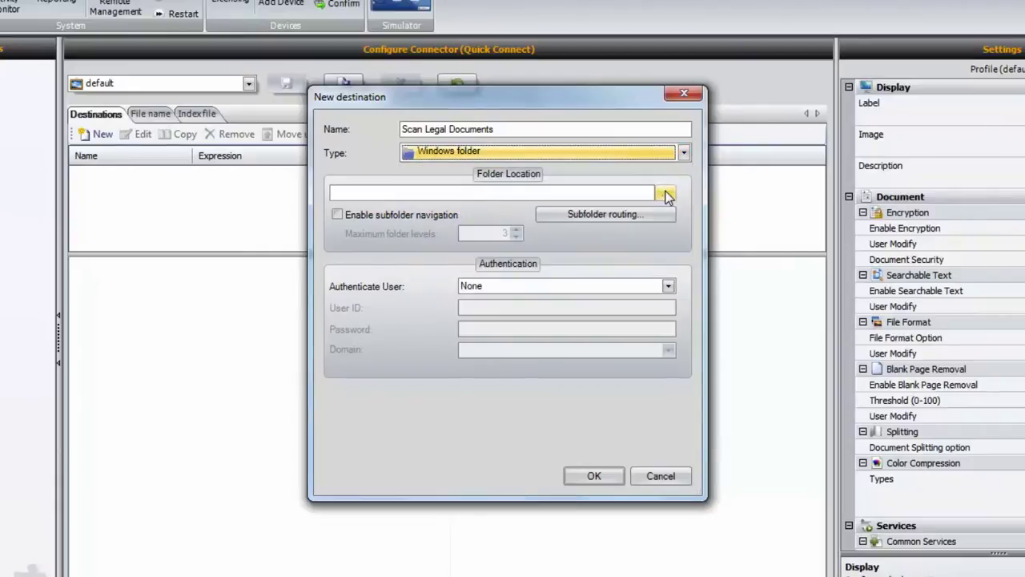
{"action": "left_click", "coordinate": [667, 194]}
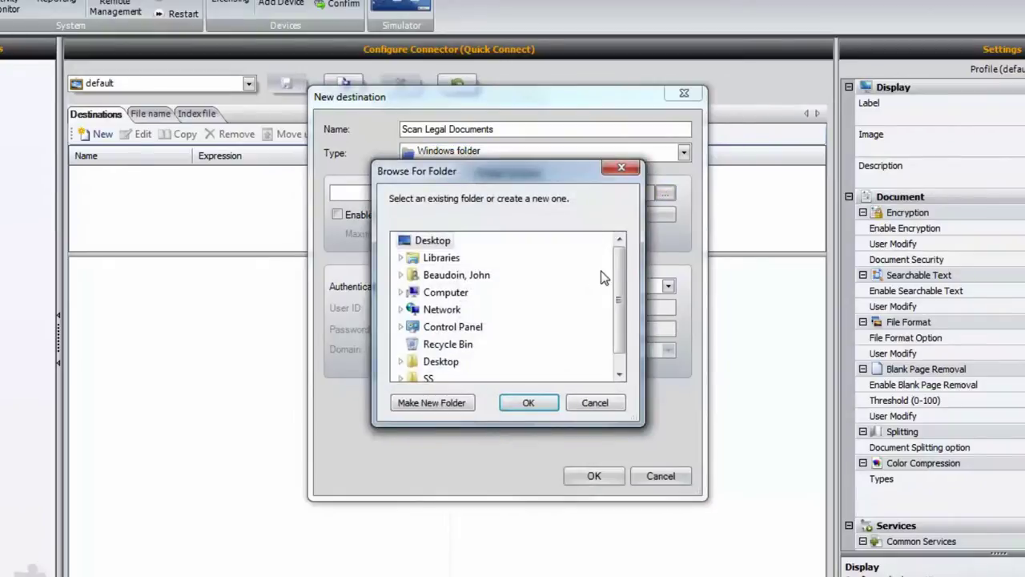
- Choose C:\Legal as the destination's folder location
{"action": "scroll", "coordinate": [617, 288], "scroll_direction": "down", "scroll_amount": 1}
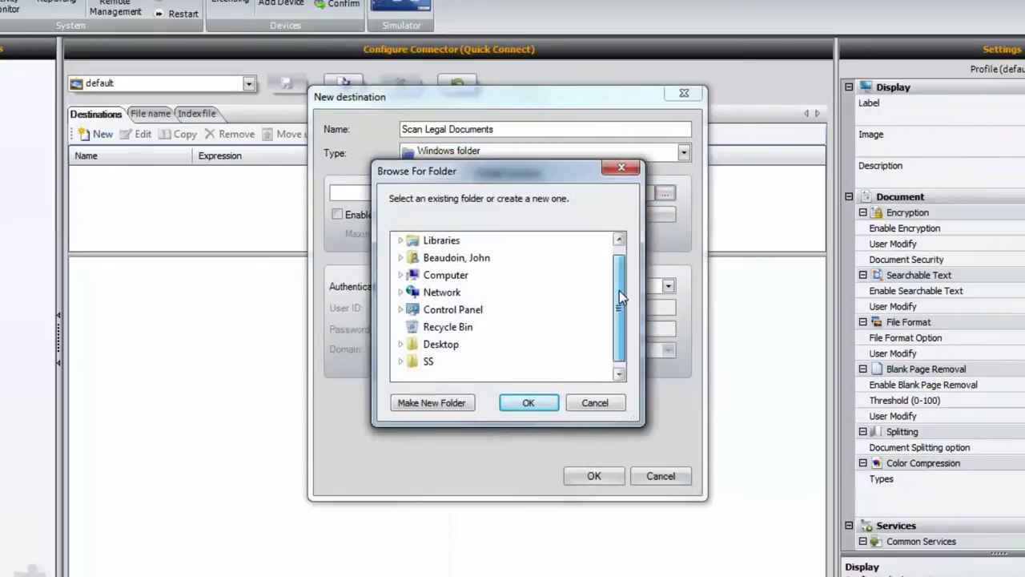
{"action": "scroll", "coordinate": [460, 273], "scroll_direction": "up", "scroll_amount": 1}
{"action": "double_click", "coordinate": [461, 272]}
{"action": "left_click_drag", "start_coordinate": [617, 263], "coordinate": [619, 351]}
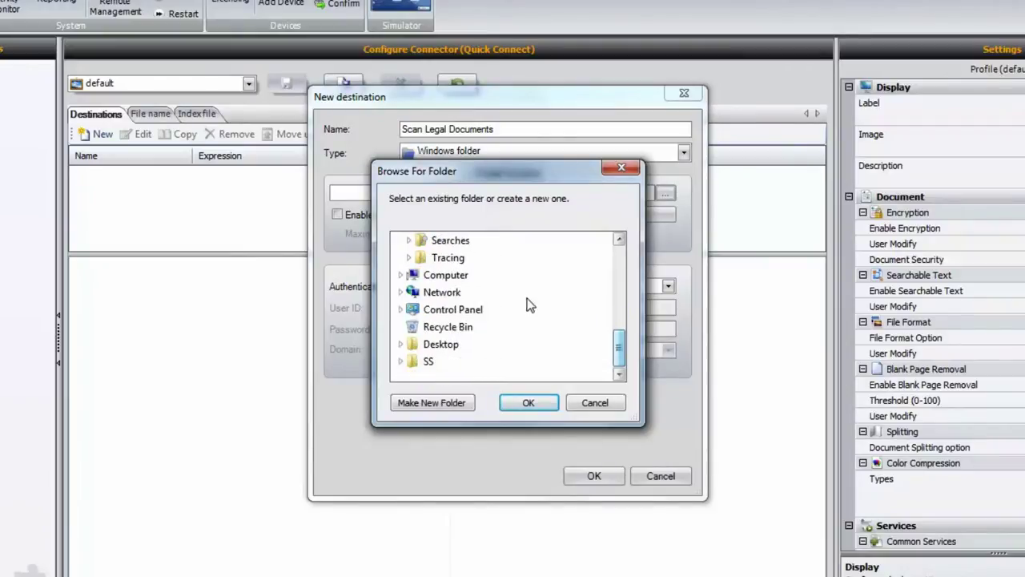
{"action": "left_click", "coordinate": [441, 277]}
{"action": "double_click", "coordinate": [443, 277]}
{"action": "double_click", "coordinate": [460, 308]}
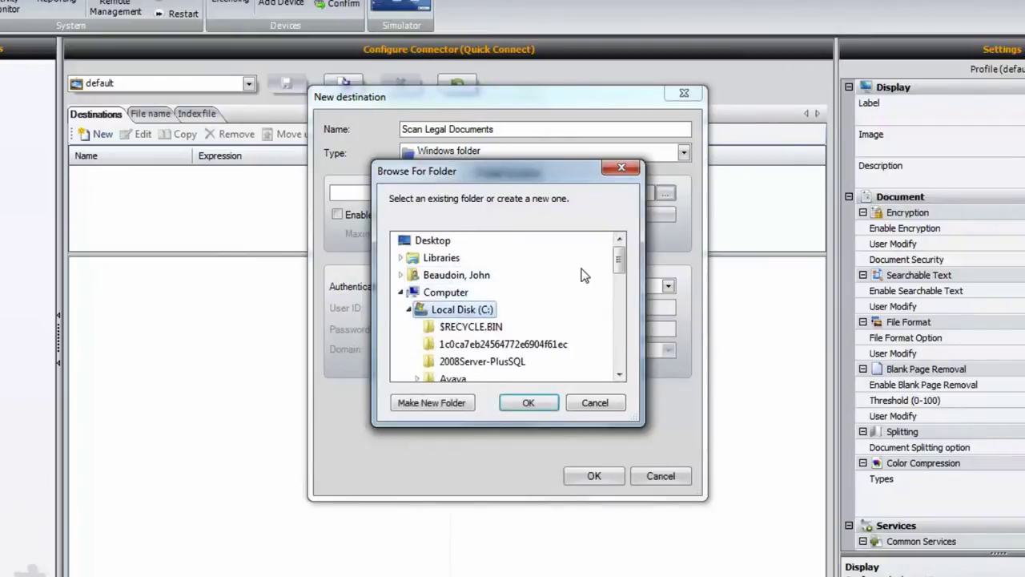
{"action": "left_click_drag", "start_coordinate": [619, 264], "coordinate": [610, 289]}
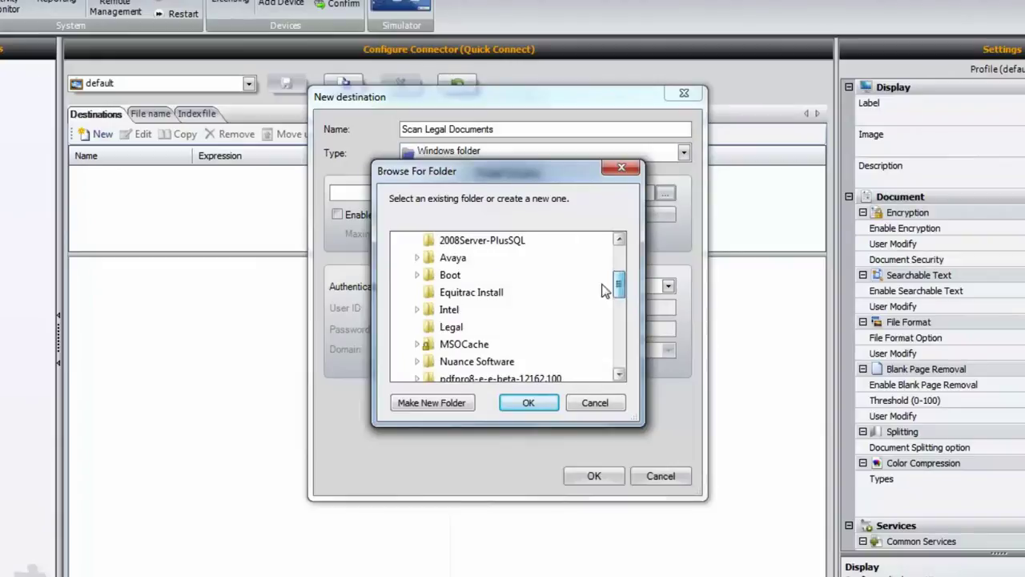
{"action": "left_click", "coordinate": [451, 327]}
{"action": "left_click", "coordinate": [527, 402]}
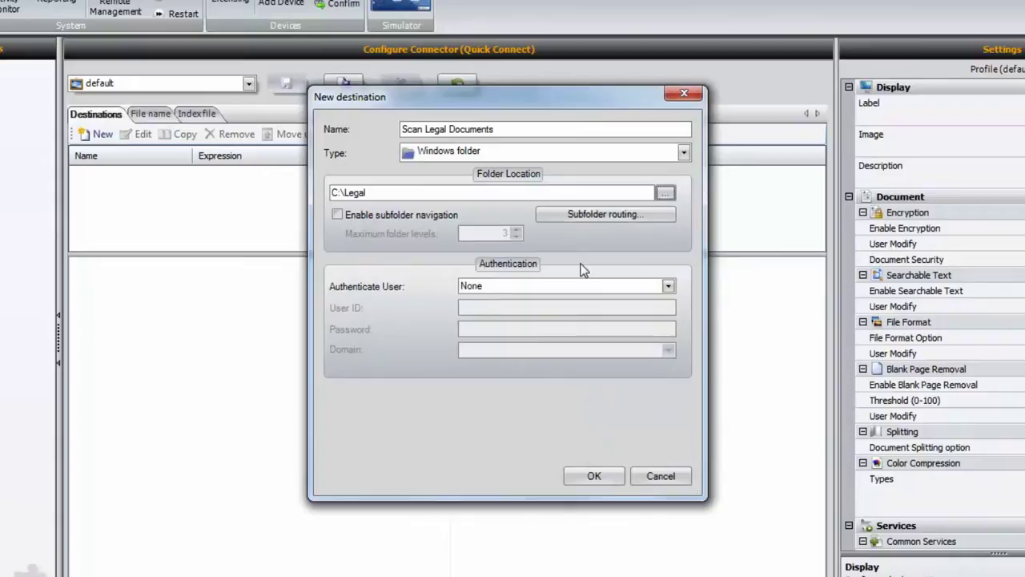
- Set RunTime user authentication on the NUANCE domain and save the destination
{"action": "left_click", "coordinate": [668, 286]}
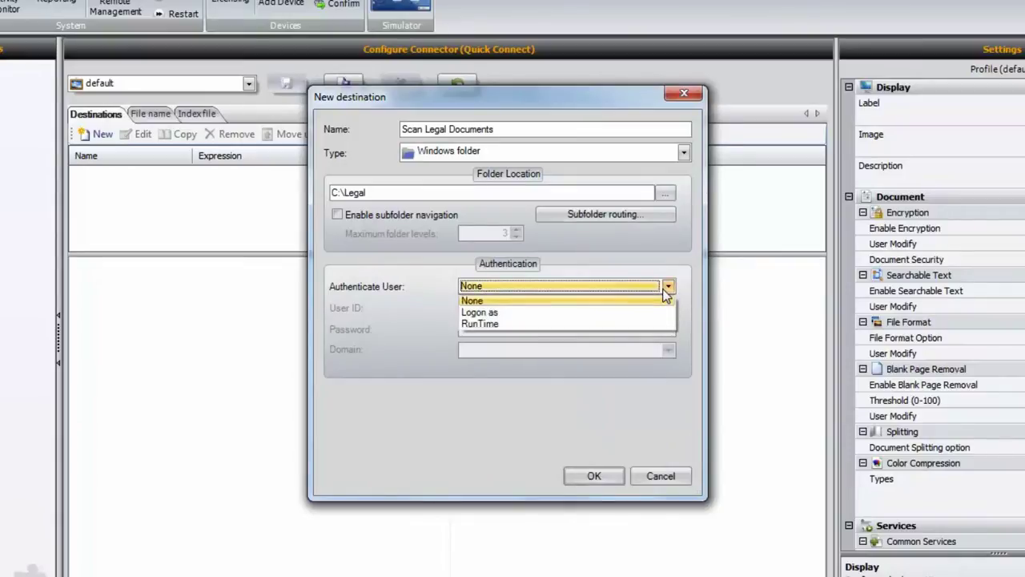
{"action": "left_click", "coordinate": [511, 325]}
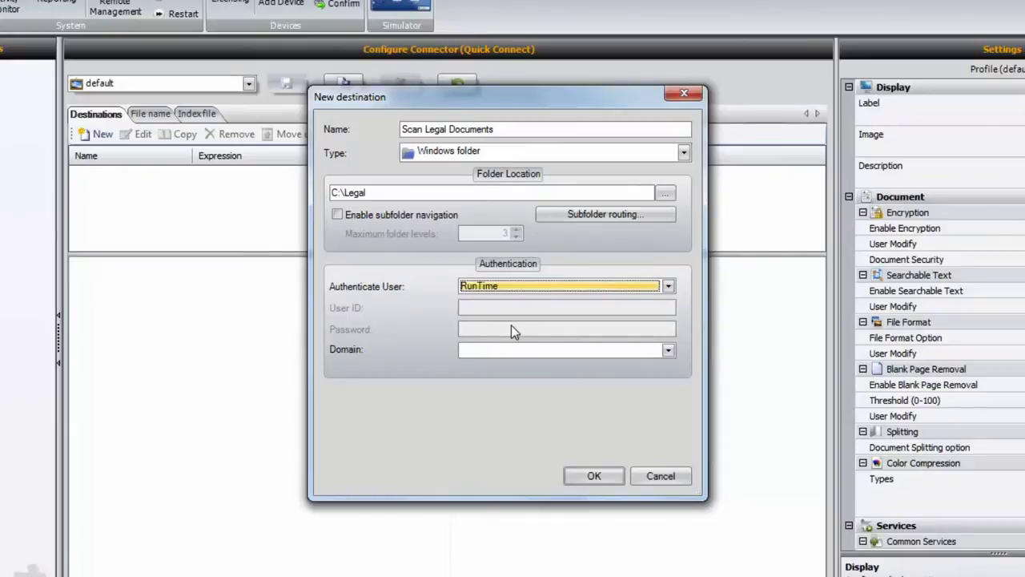
{"action": "left_click", "coordinate": [669, 349]}
{"action": "left_click", "coordinate": [600, 365]}
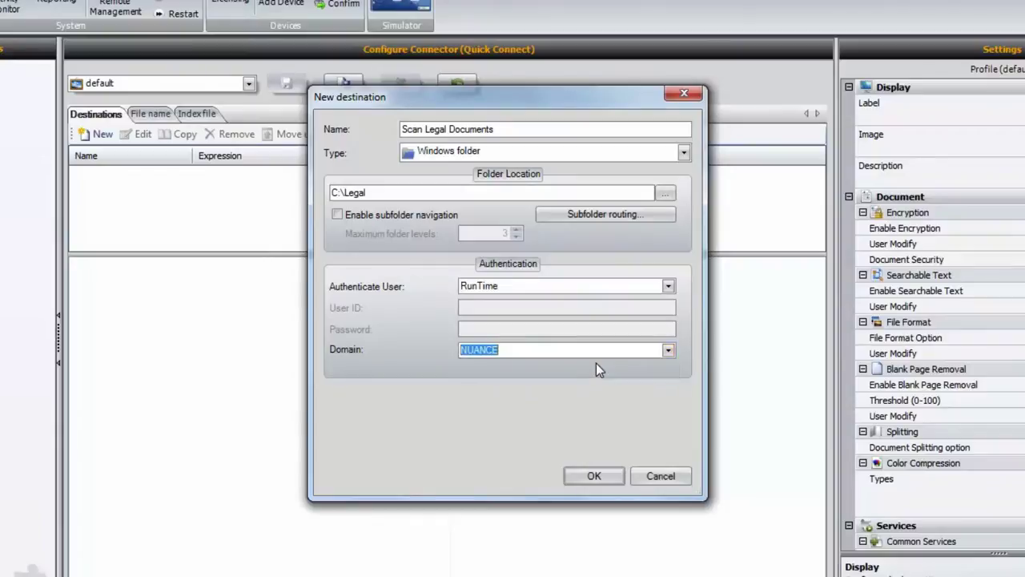
{"action": "left_click", "coordinate": [594, 477]}
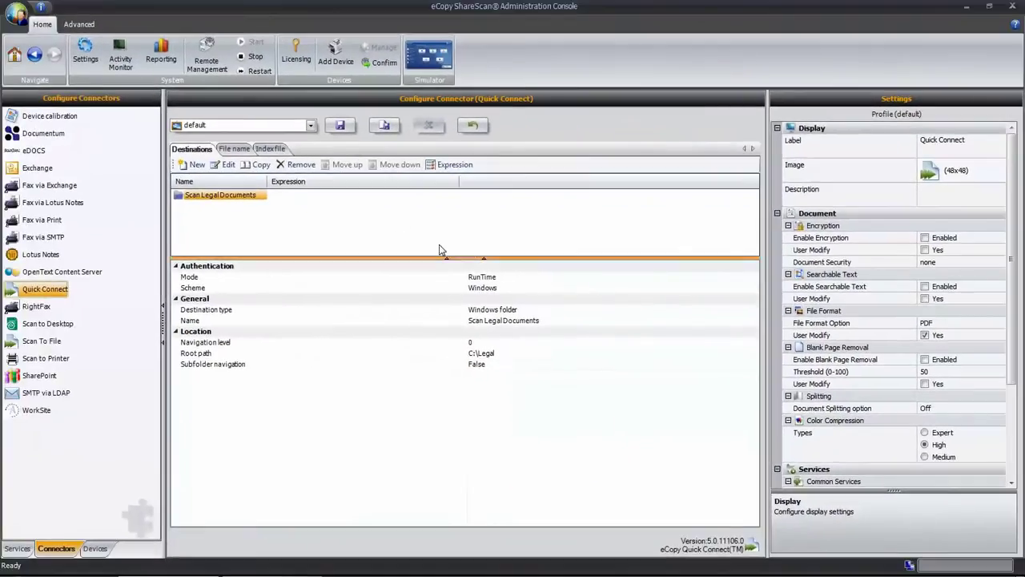
- Add an alphanumeric 'Client Name' file-name field with length 0–16
{"action": "left_click", "coordinate": [239, 150]}
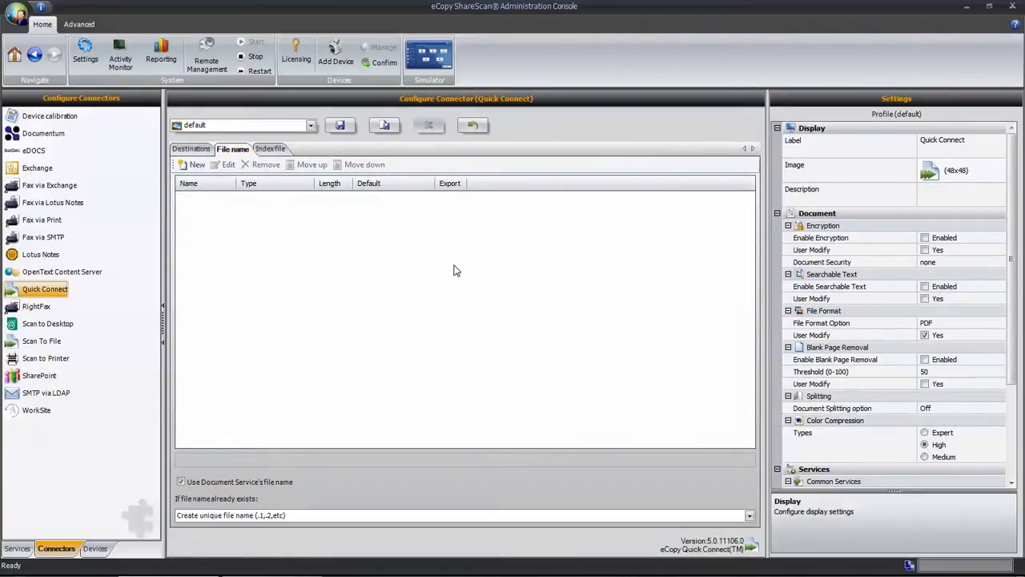
{"action": "left_click", "coordinate": [196, 165]}
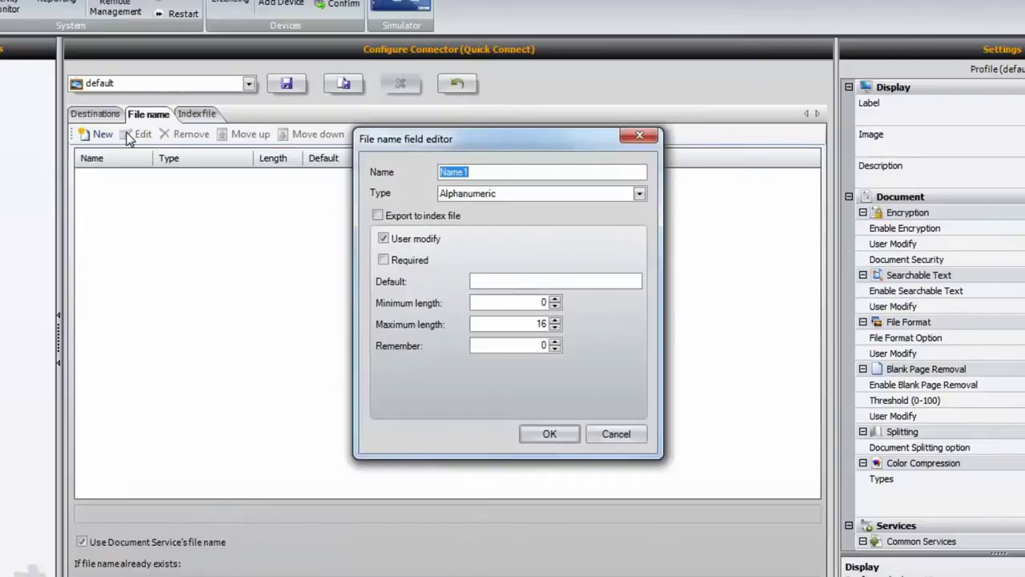
{"action": "type", "text": "Client Name"}
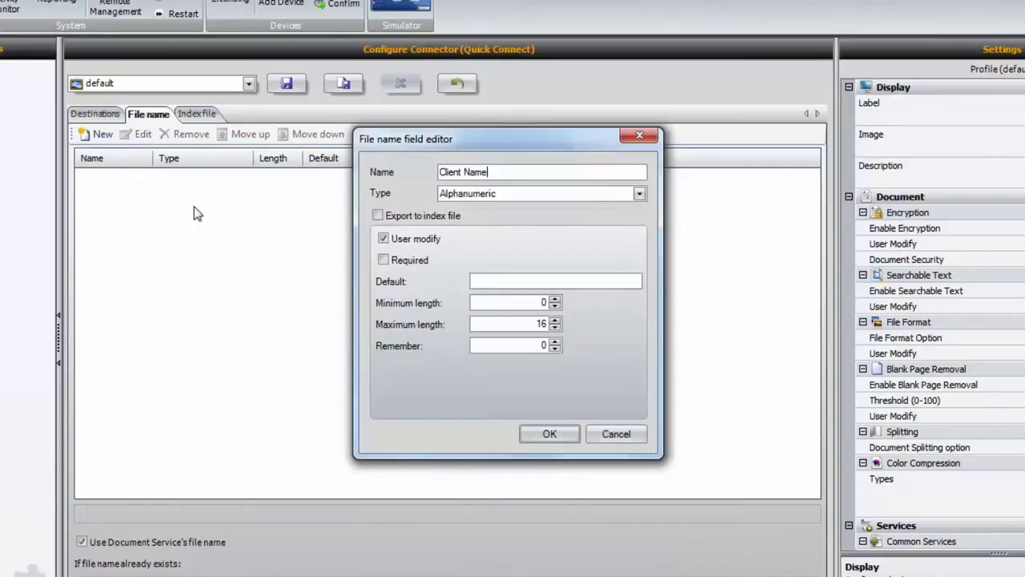
{"action": "left_click", "coordinate": [549, 434]}
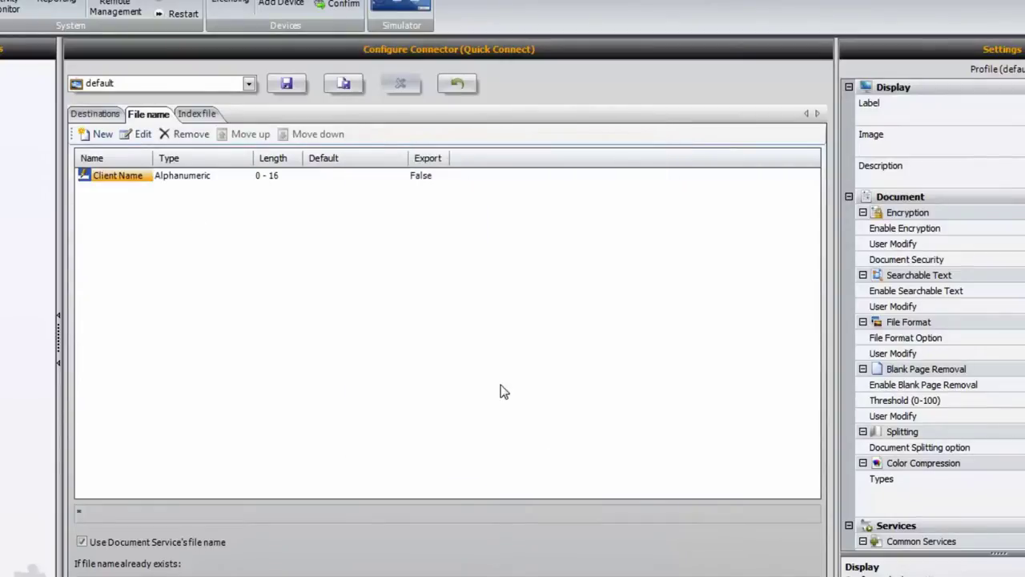
- Add a 'Document Type' list field with Contracts, Legal Emails and Power of Attorney
{"action": "left_click", "coordinate": [102, 134]}
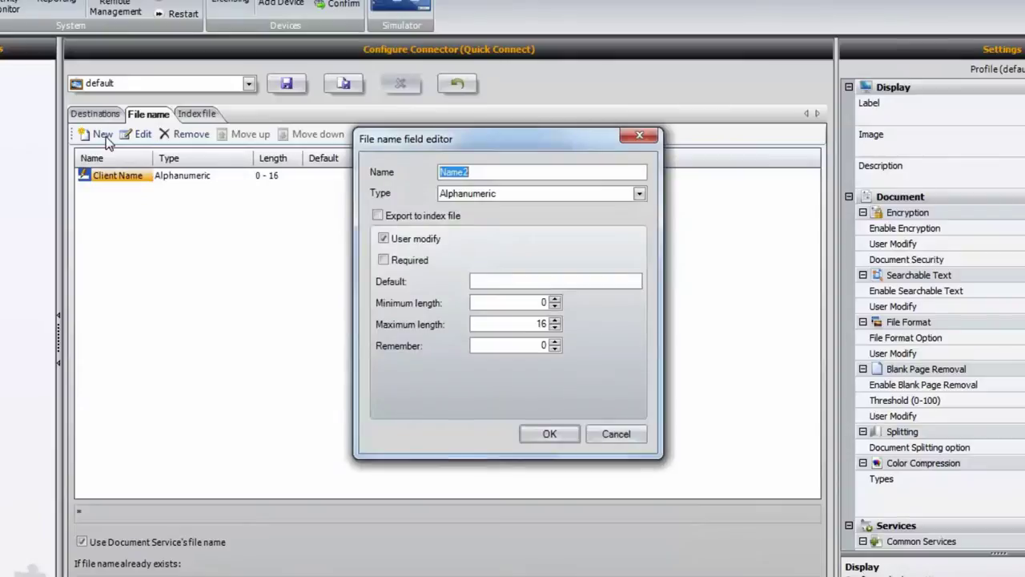
{"action": "type", "text": "Document Type"}
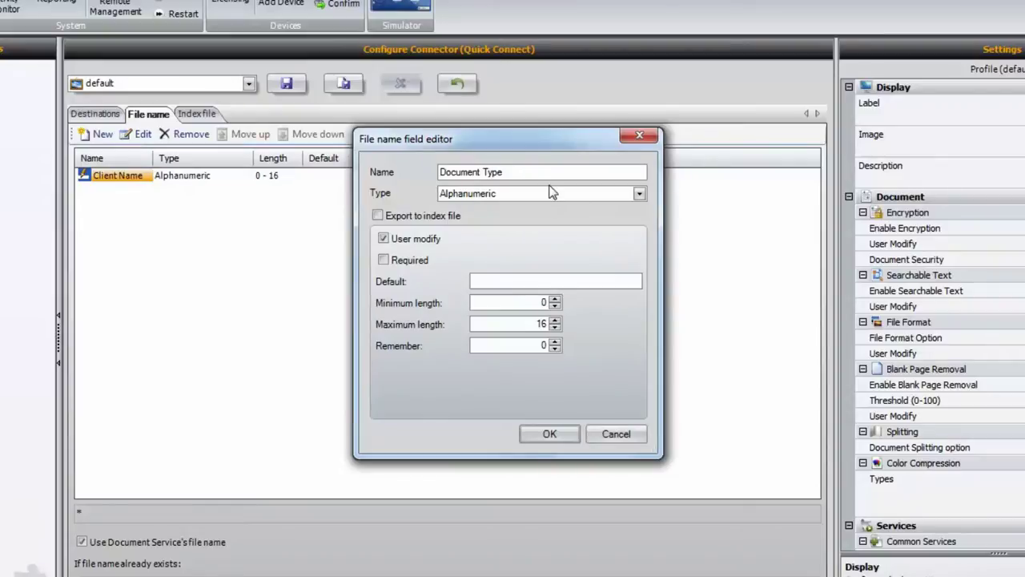
{"action": "left_click", "coordinate": [639, 194]}
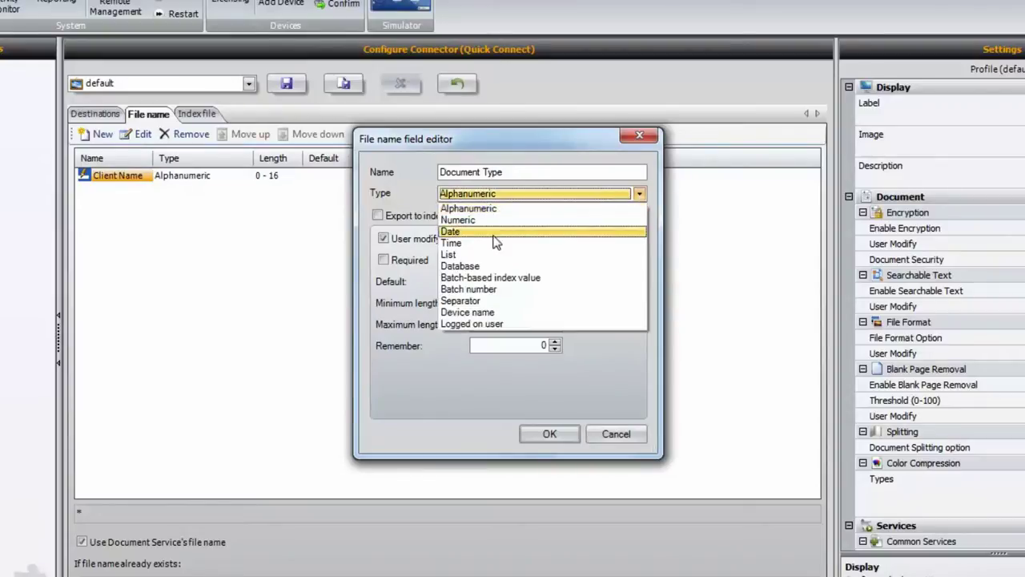
{"action": "left_click", "coordinate": [465, 257]}
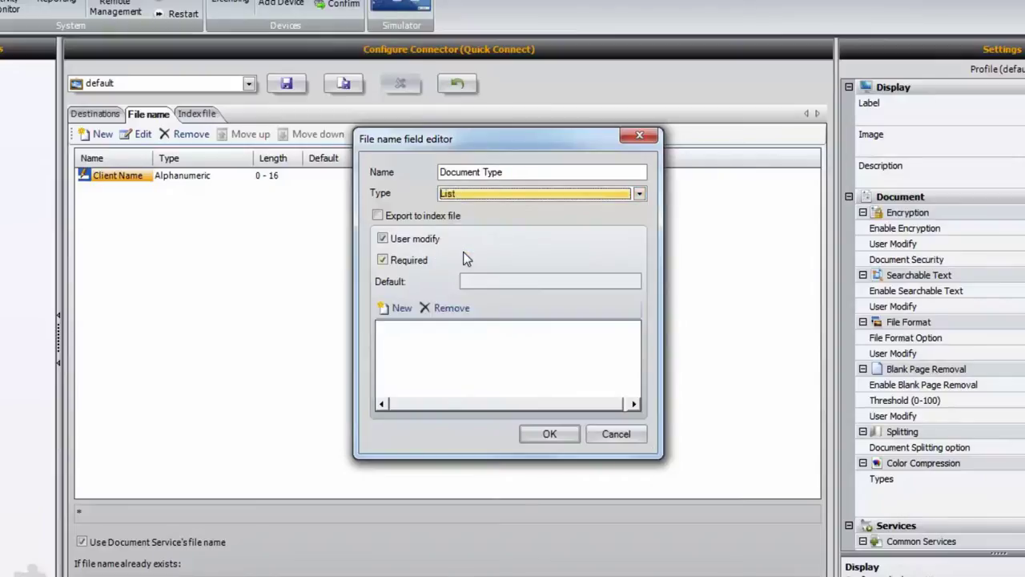
{"action": "left_click", "coordinate": [399, 308]}
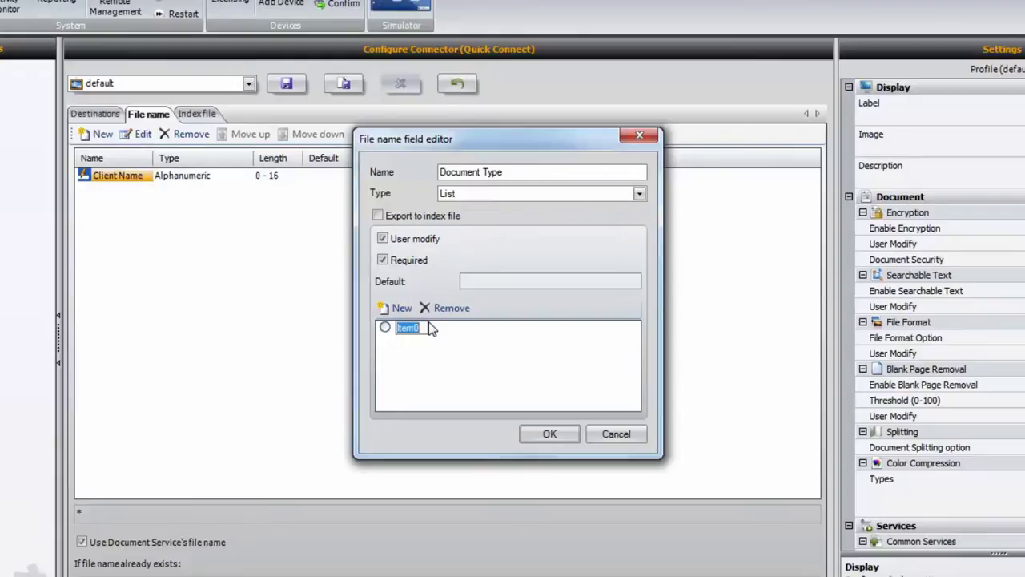
{"action": "type", "text": "Contracts"}
{"action": "left_click", "coordinate": [403, 311]}
{"action": "type", "text": "Legal Emails"}
{"action": "left_click", "coordinate": [402, 311]}
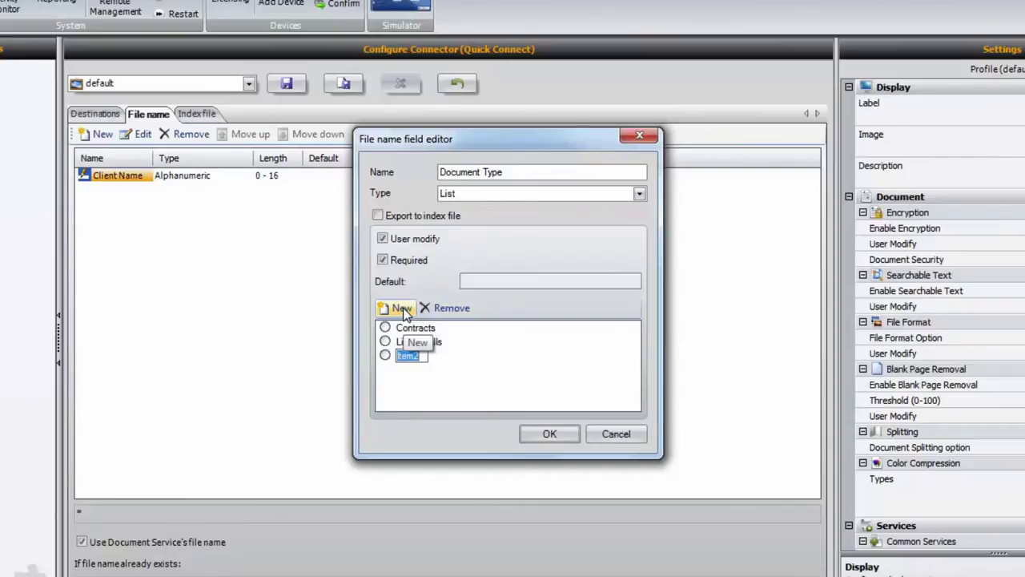
{"action": "type", "text": "Power of"}
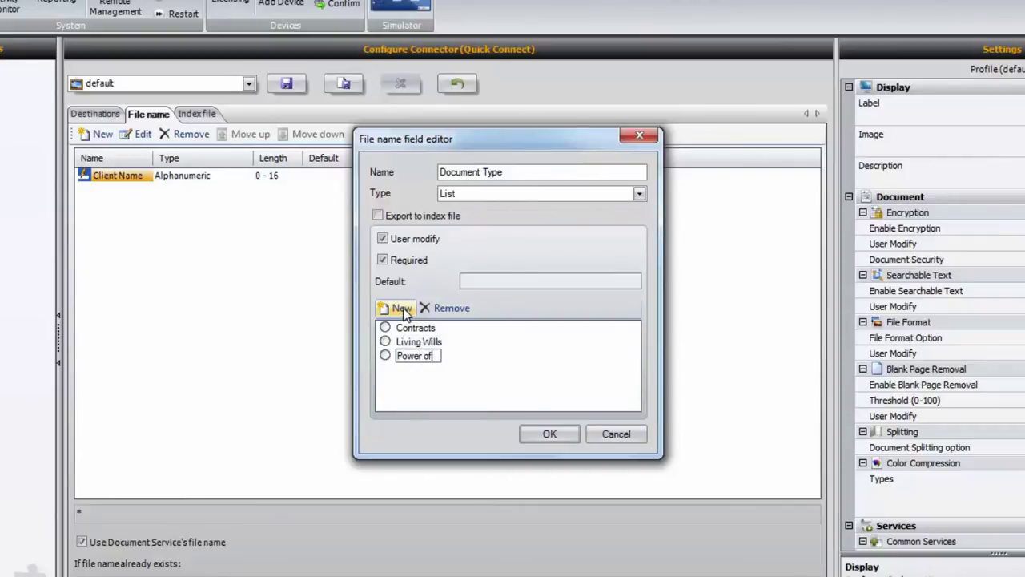
{"action": "type", "text": " Attorney"}
{"action": "left_click", "coordinate": [544, 435]}
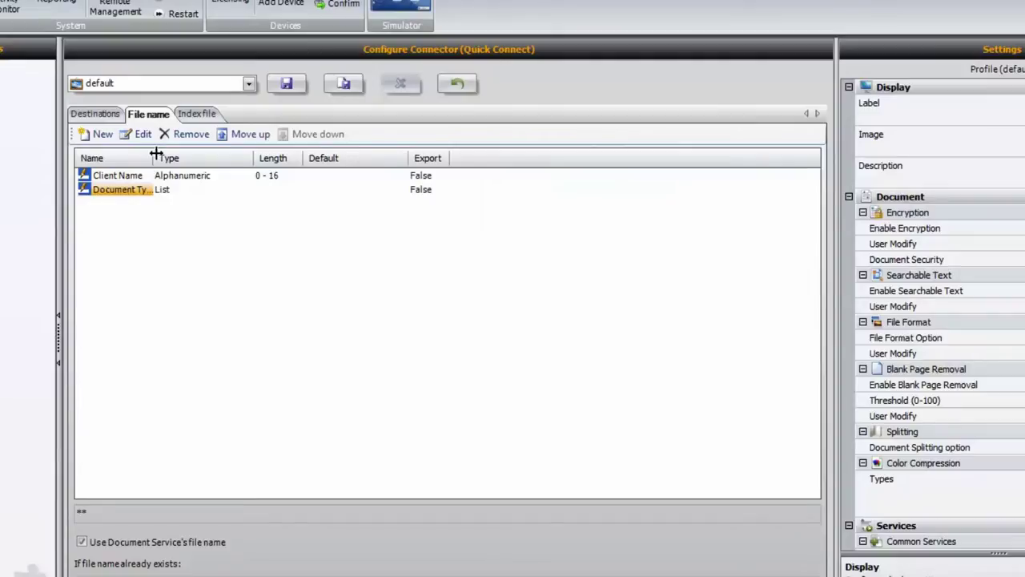
- Add a 'Date' file-name field formatted MMddyyyy, then show the Index file settings
{"action": "left_click", "coordinate": [113, 141]}
{"action": "type", "text": "Date"}
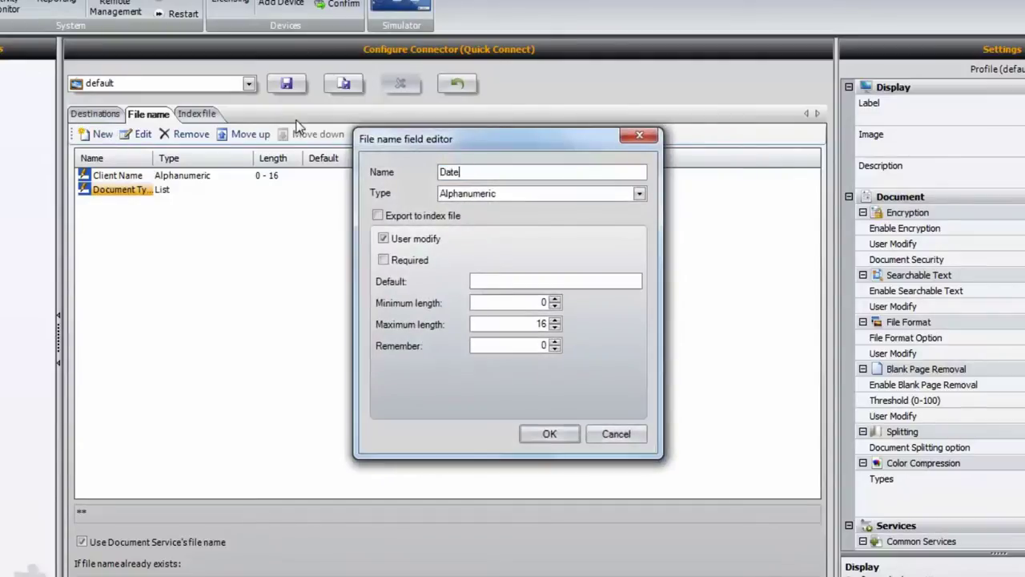
{"action": "left_click", "coordinate": [638, 193]}
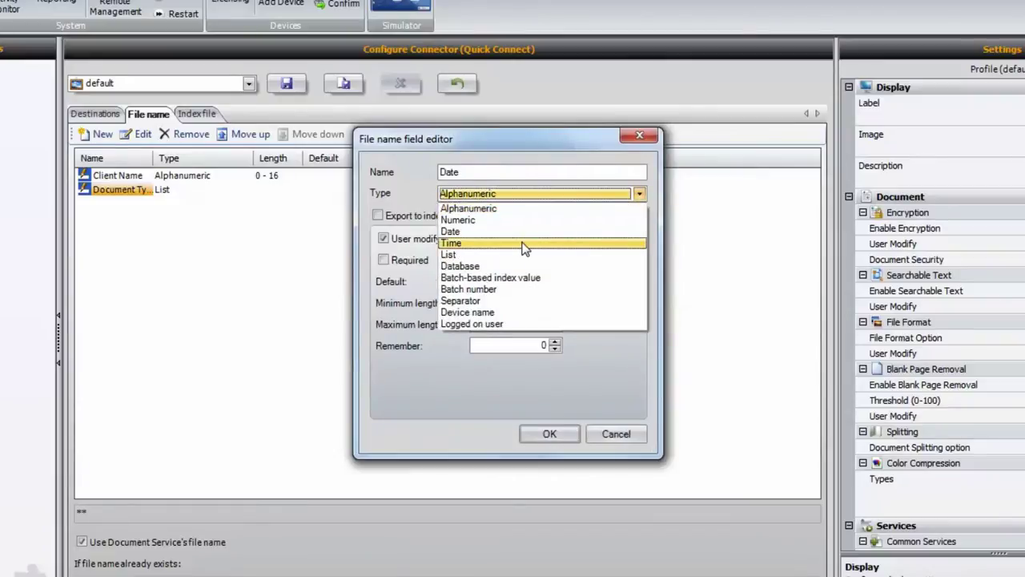
{"action": "left_click", "coordinate": [457, 232]}
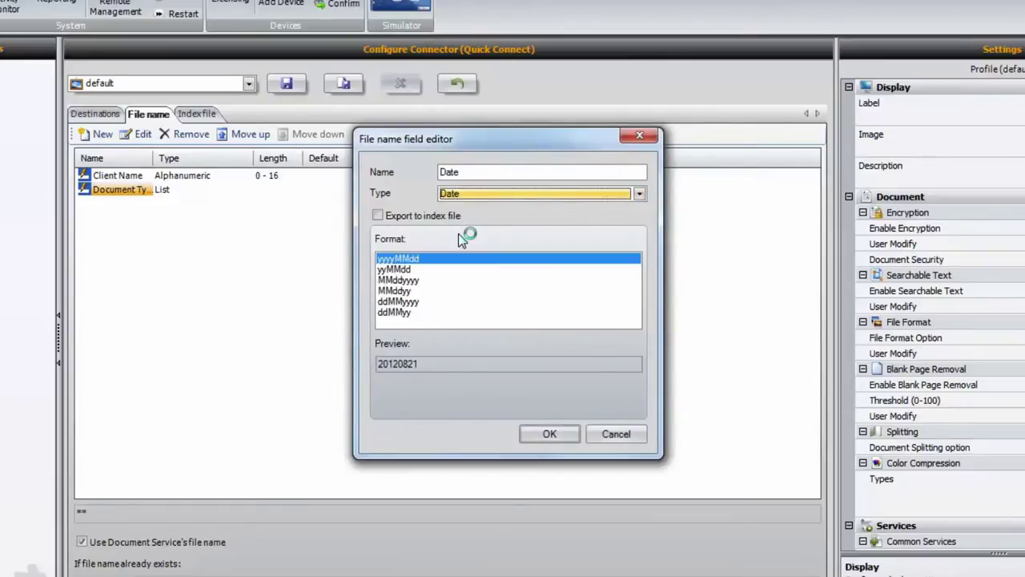
{"action": "left_click", "coordinate": [418, 281]}
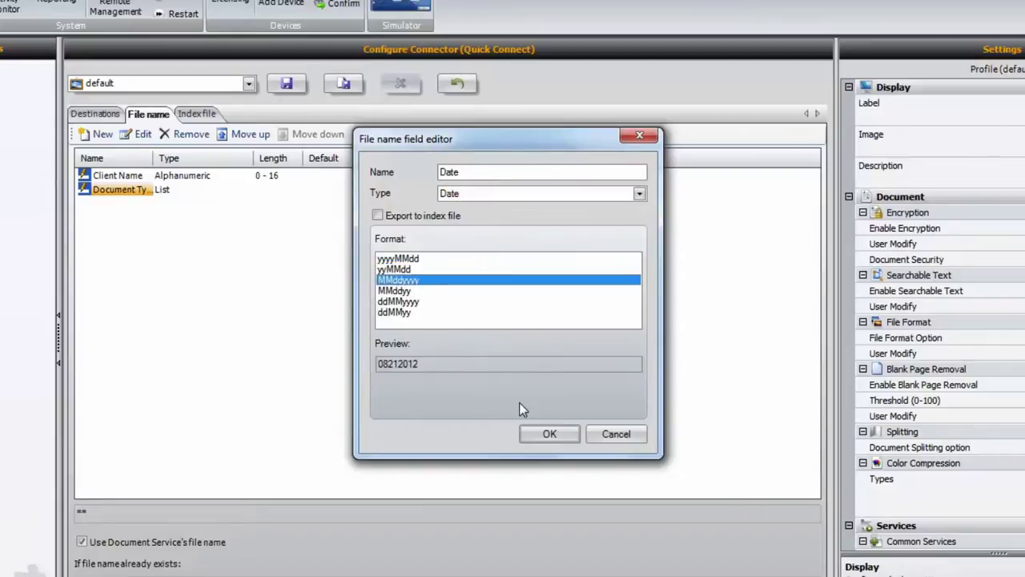
{"action": "left_click", "coordinate": [549, 434]}
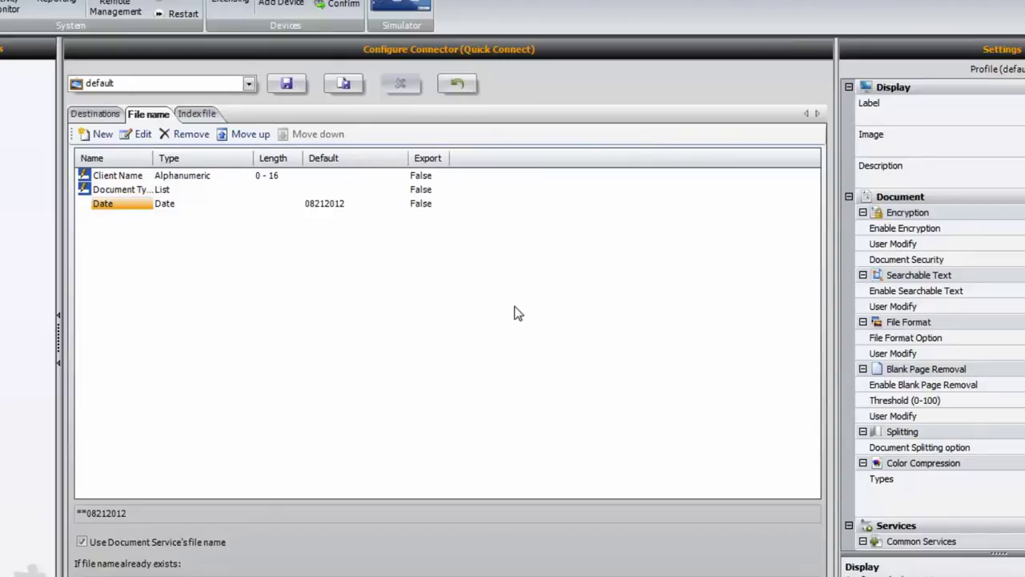
{"action": "left_click", "coordinate": [199, 114]}
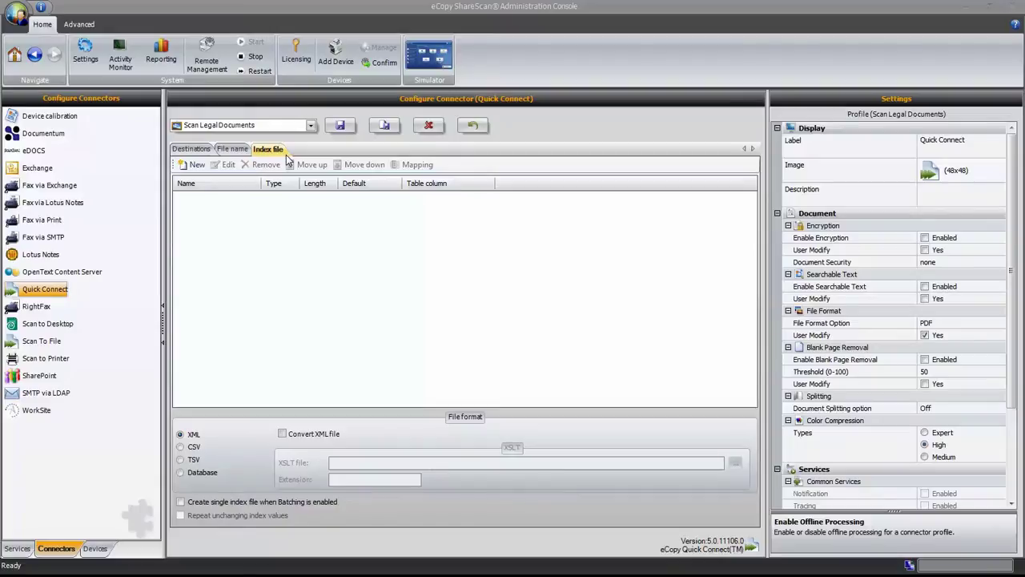
- Set the profile label to 'Scan Legal Documents'
{"action": "left_click", "coordinate": [942, 143]}
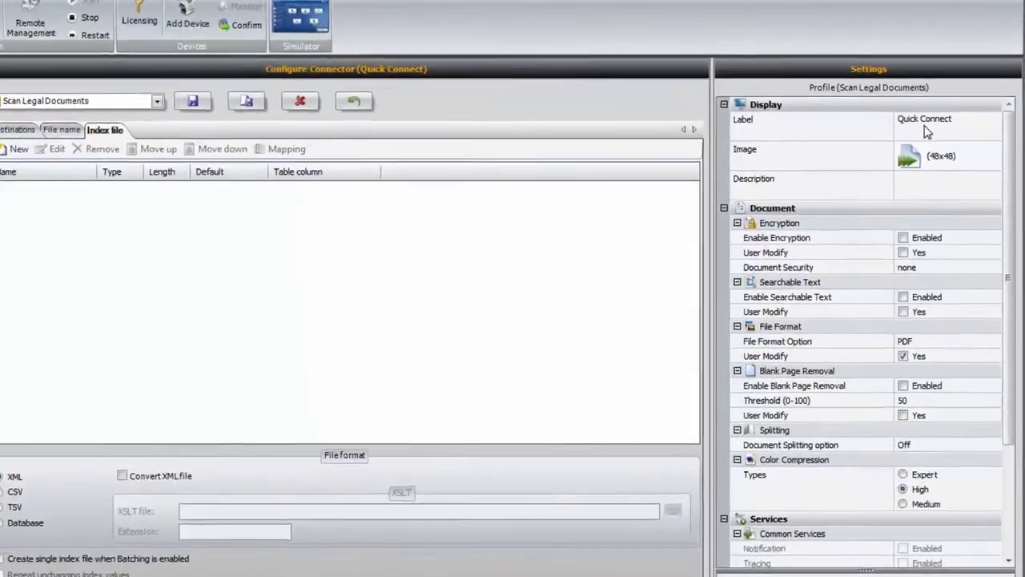
{"action": "left_click", "coordinate": [921, 97]}
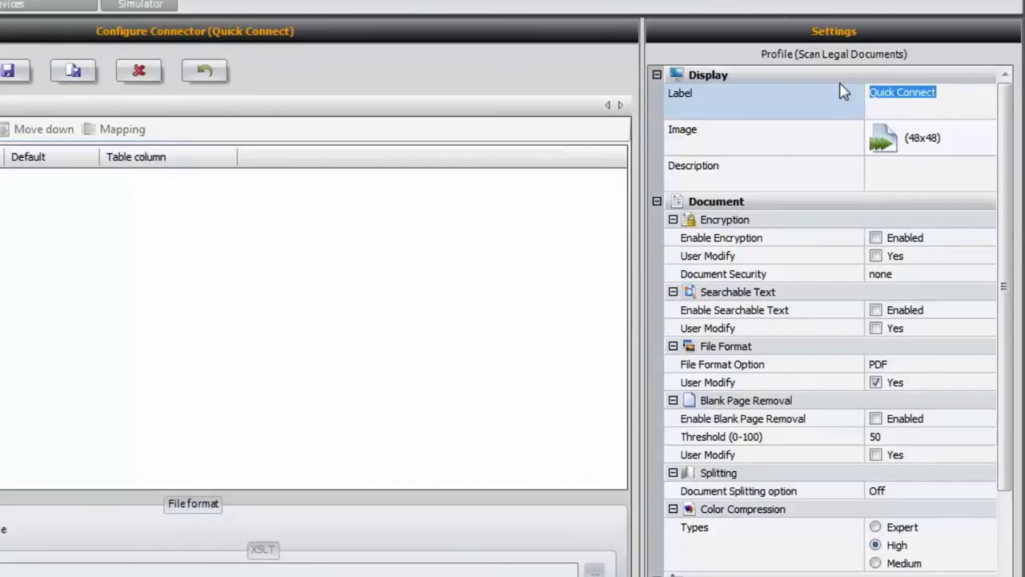
{"action": "type", "text": "Scan Legal Documents"}
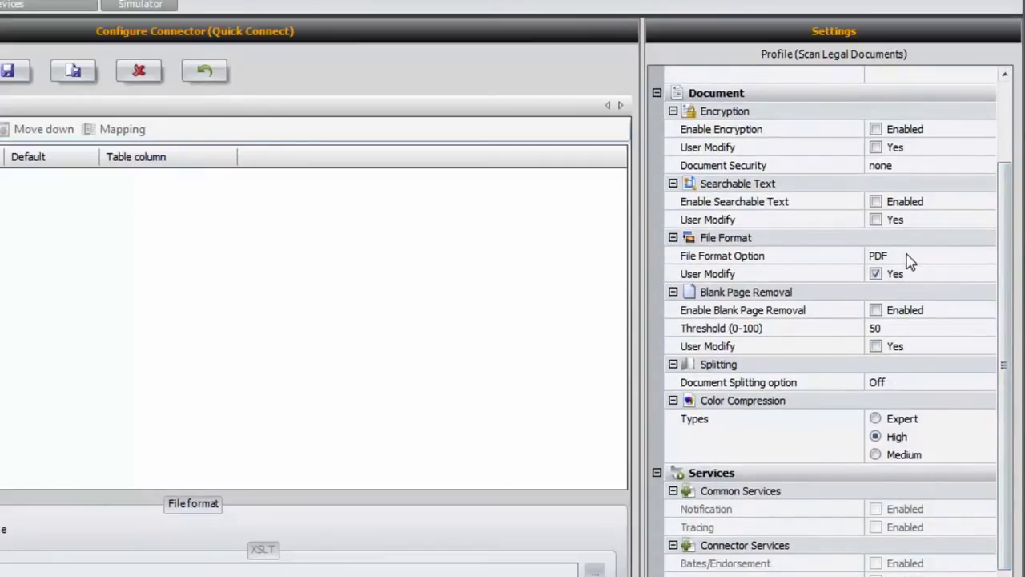
- Let users modify searchable text and enable offline processing
{"action": "left_click", "coordinate": [910, 259]}
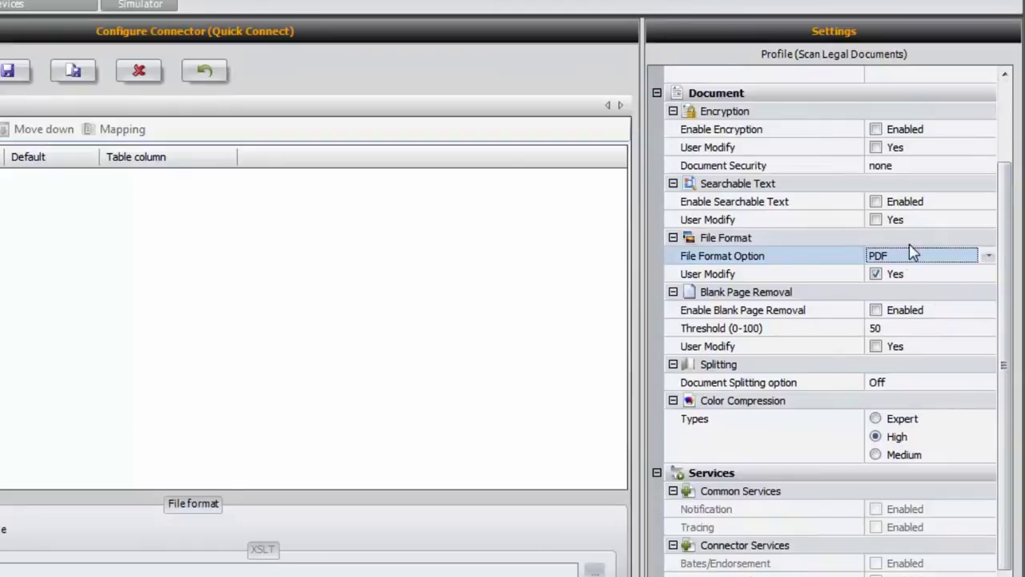
{"action": "left_click", "coordinate": [877, 220]}
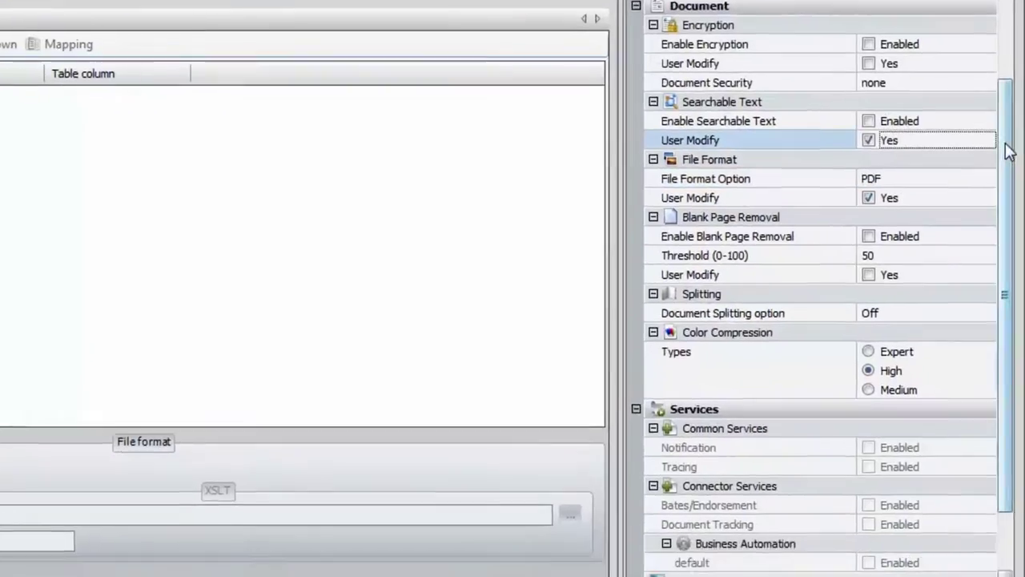
{"action": "left_click_drag", "start_coordinate": [1004, 230], "coordinate": [997, 330]}
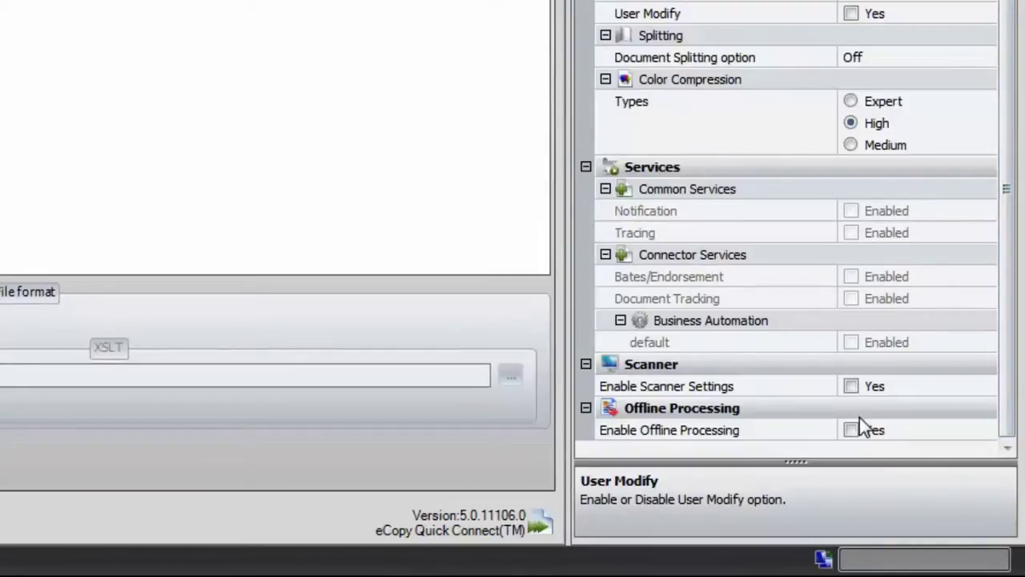
{"action": "left_click", "coordinate": [852, 431]}
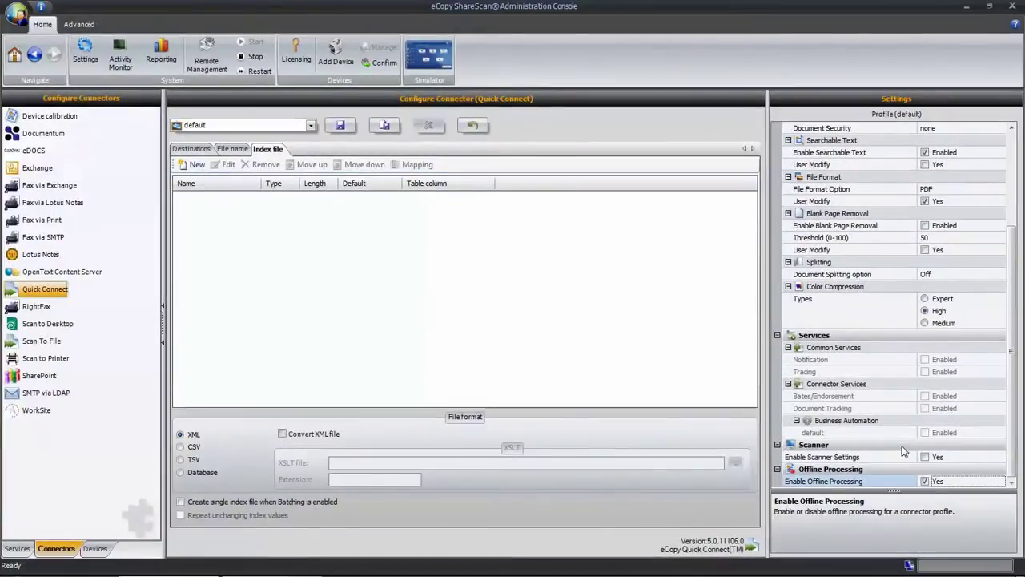
- Save the current profile under the name 'Scan Legal Documents'
{"action": "left_click", "coordinate": [386, 126]}
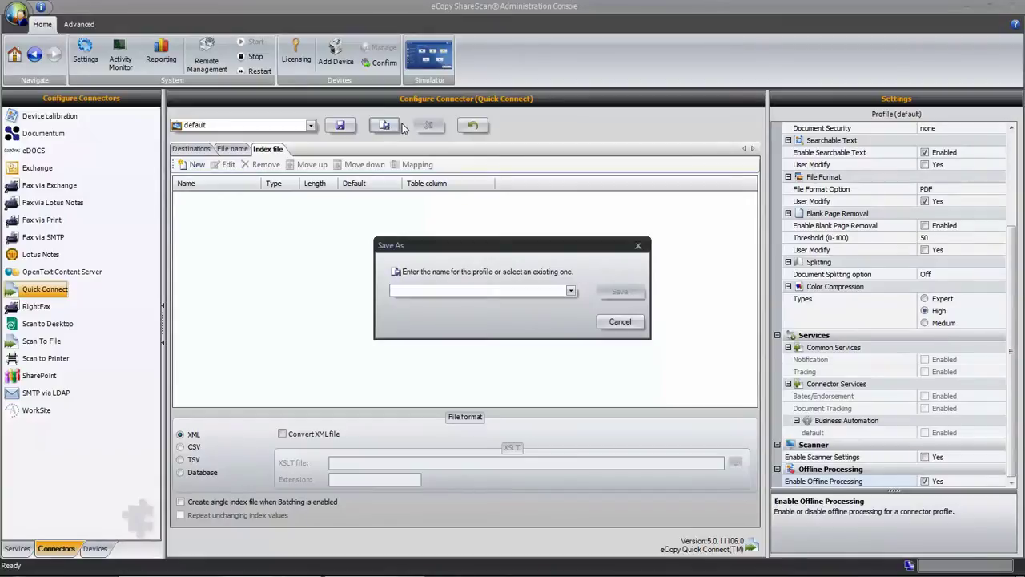
{"action": "type", "text": "Scan Le"}
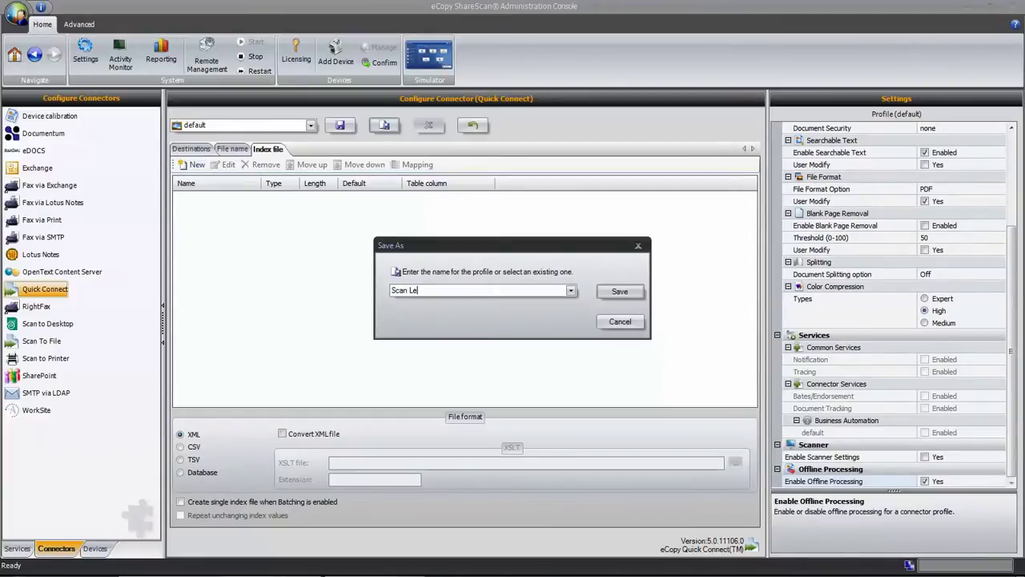
{"action": "type", "text": "gal Documents"}
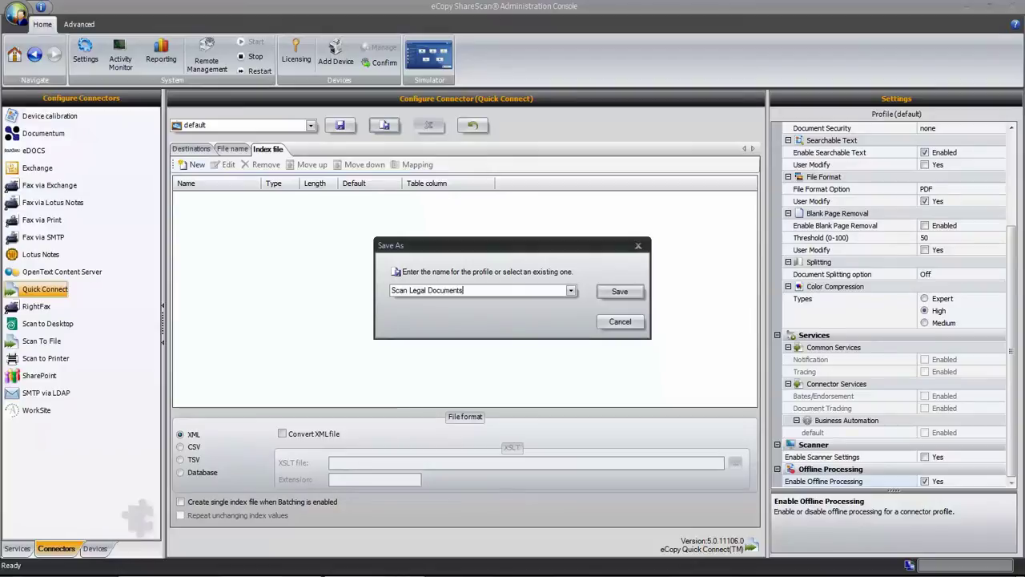
{"action": "left_click", "coordinate": [613, 291]}
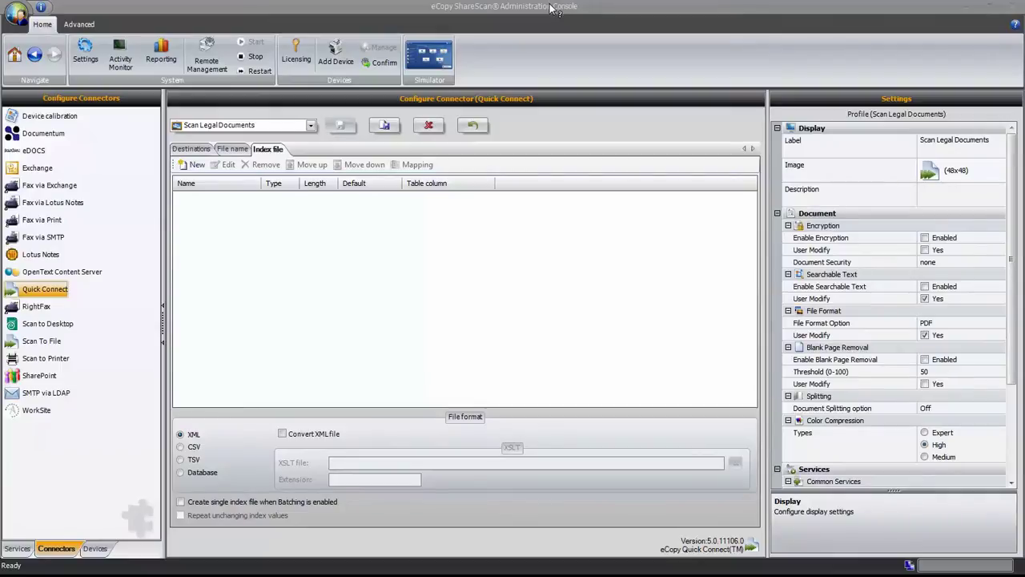
- Assign Scan Legal Documents to the Simulator (127.0.0.1) device, save, and launch the simulator
{"action": "left_click", "coordinate": [94, 548]}
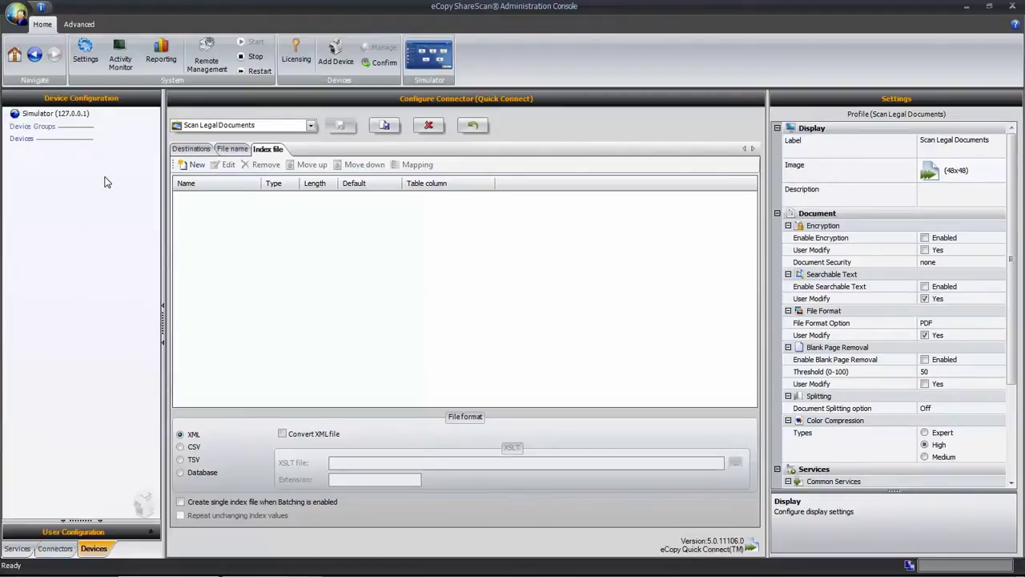
{"action": "left_click", "coordinate": [60, 116]}
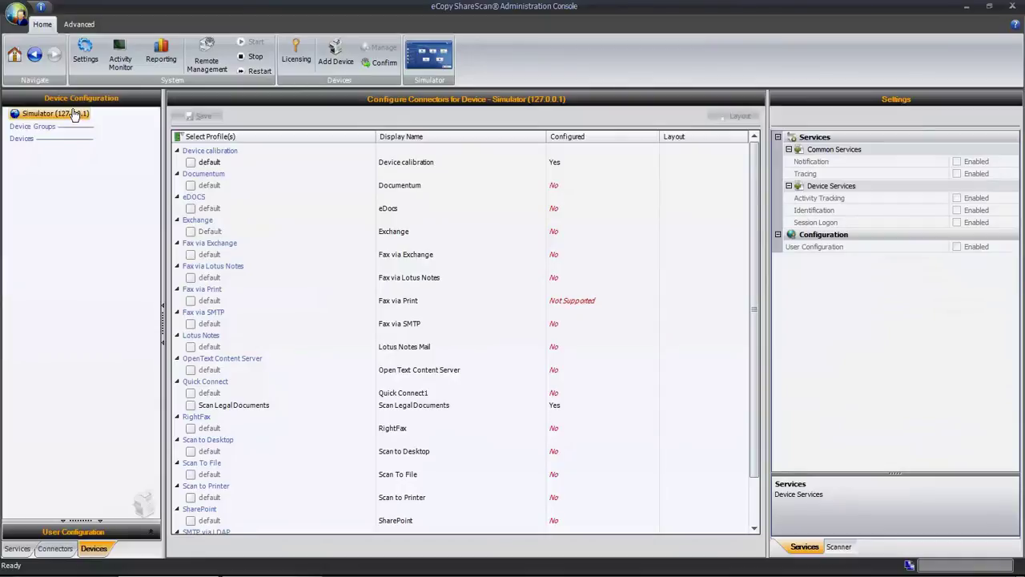
{"action": "left_click", "coordinate": [190, 406]}
{"action": "left_click", "coordinate": [203, 119]}
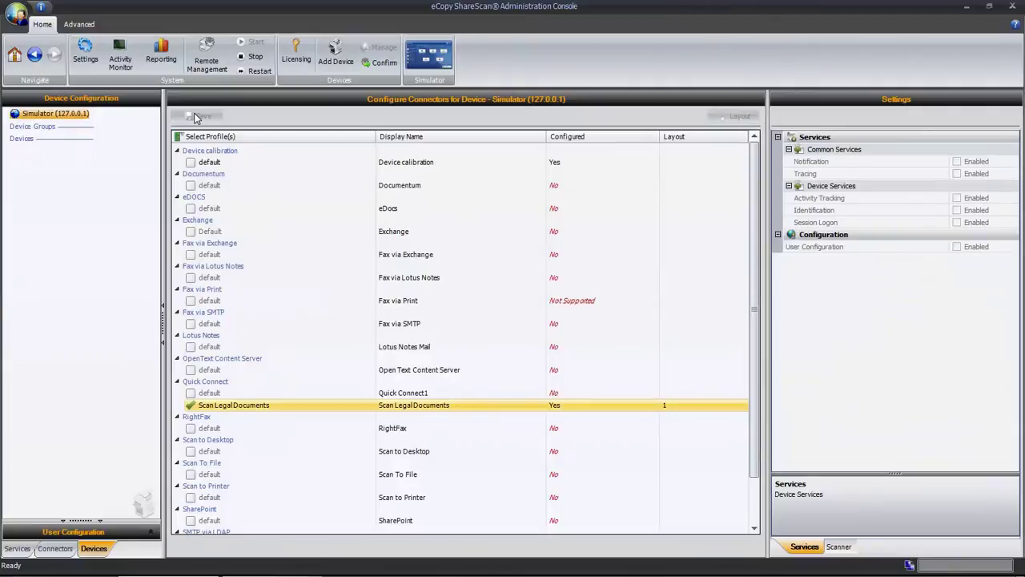
{"action": "left_click", "coordinate": [430, 69]}
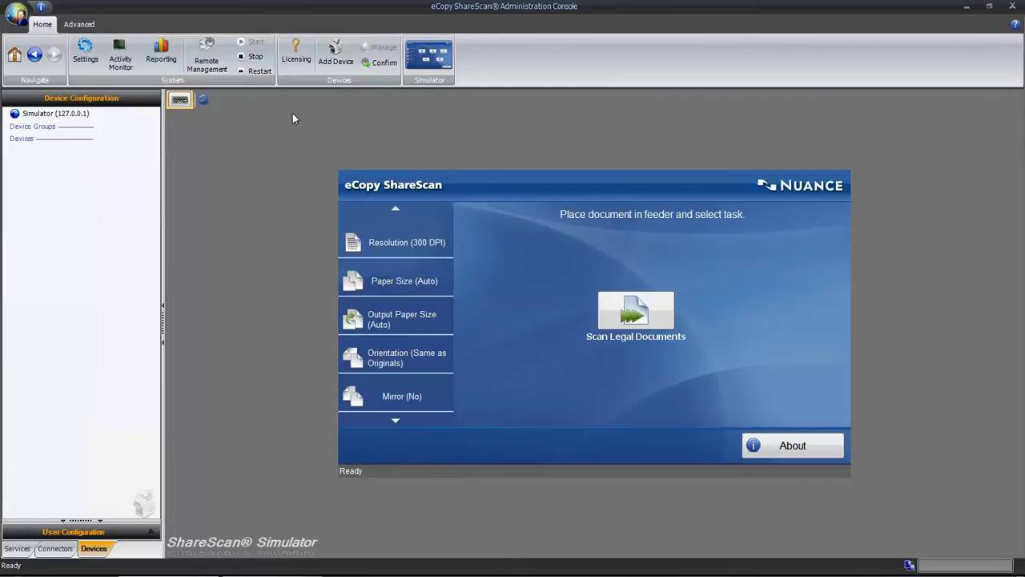
- Start a Scan Legal Documents job and dismiss the Quick Connect evaluation notice
{"action": "left_click", "coordinate": [639, 317]}
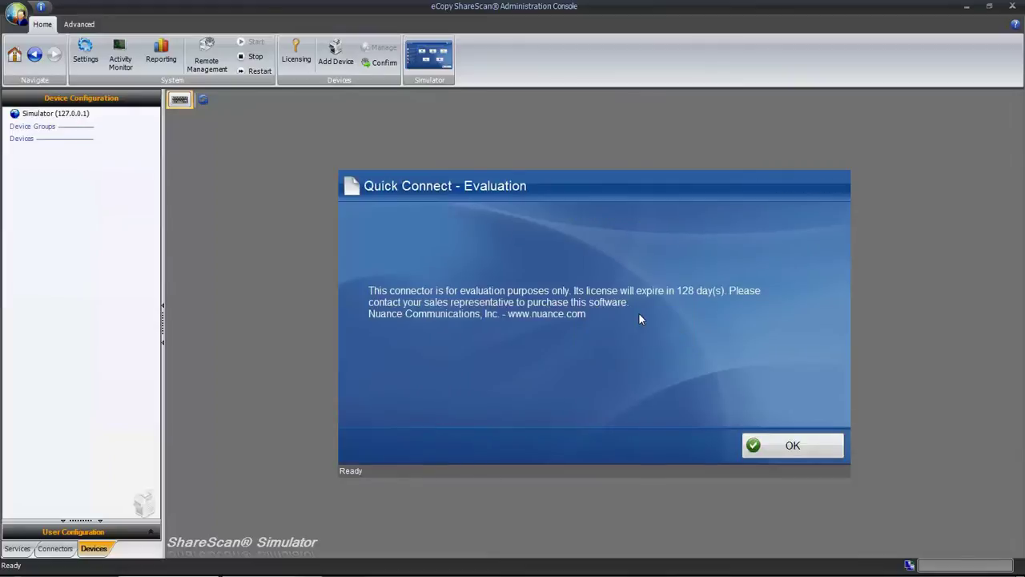
{"action": "left_click", "coordinate": [779, 445]}
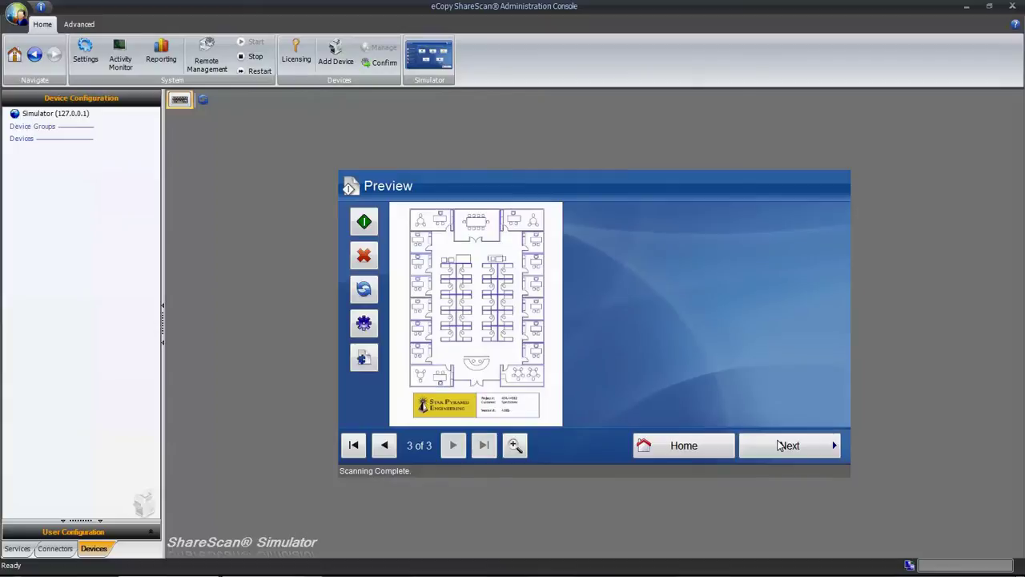
- Log on to the simulator with the user's account name and password
{"action": "left_click", "coordinate": [779, 445]}
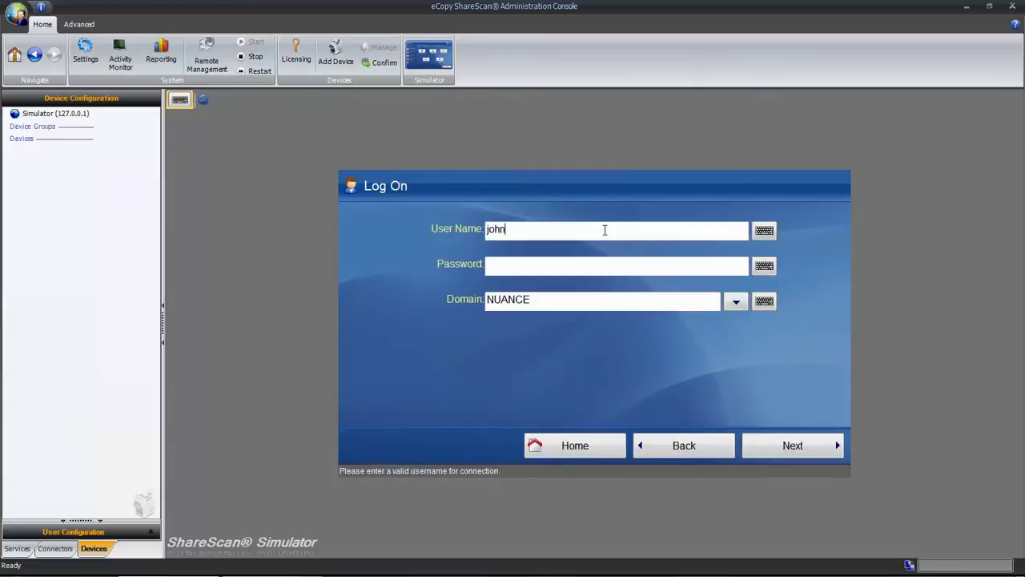
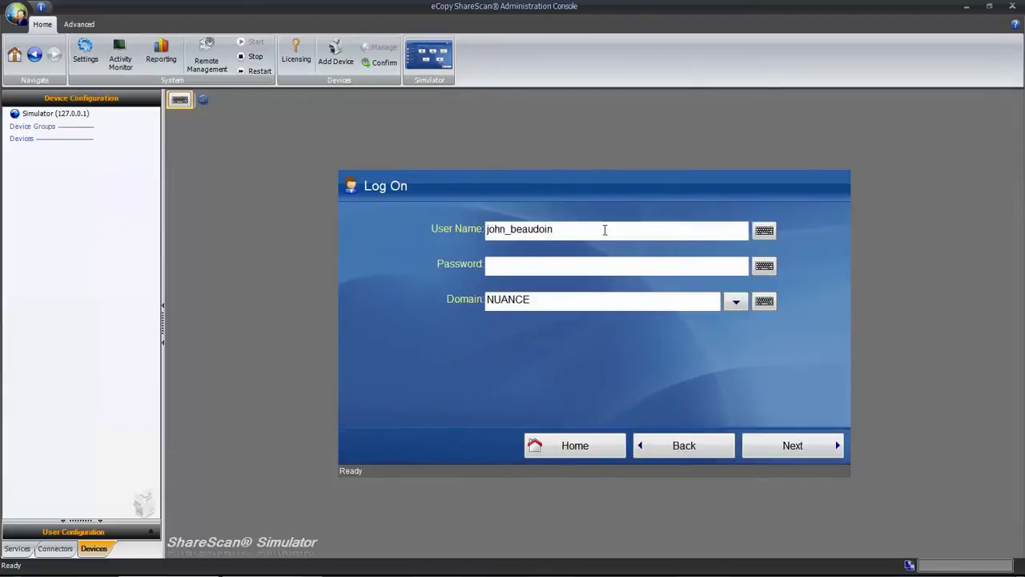
{"action": "left_click", "coordinate": [593, 263]}
{"action": "type", "text": "password"}
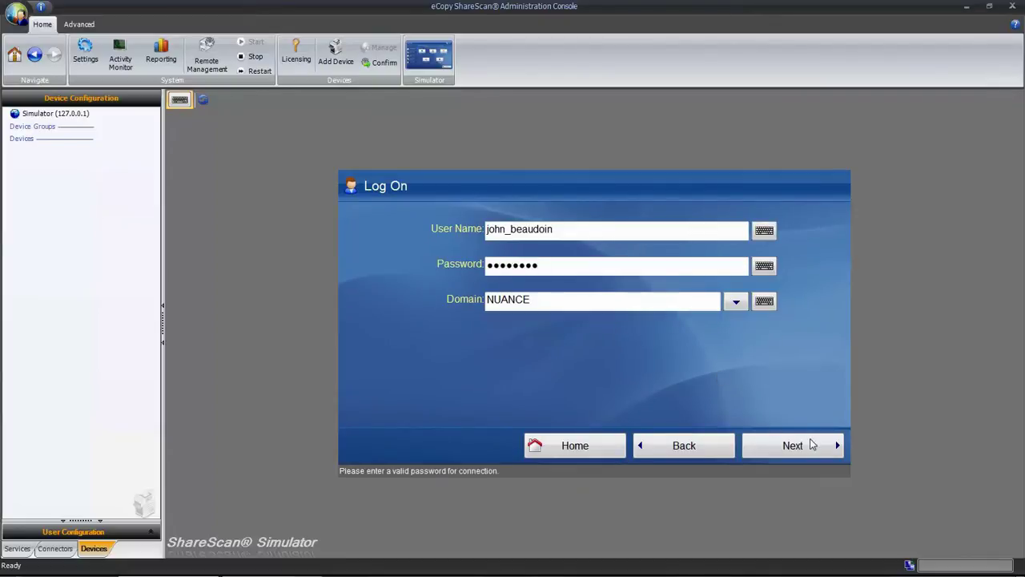
{"action": "left_click", "coordinate": [812, 445]}
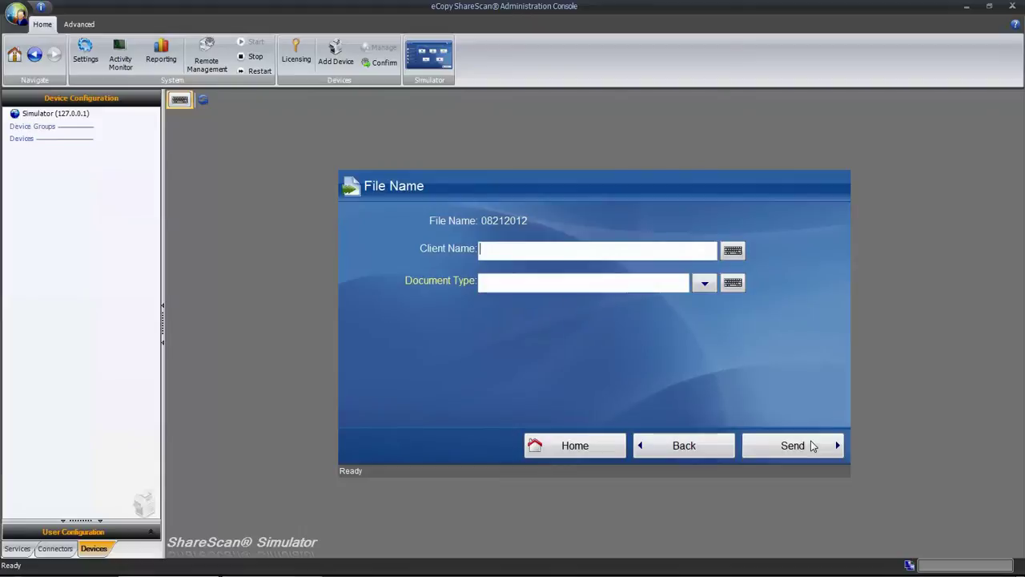
- Enter the client's name, choose the Living Wills document type, and send the scan
{"action": "type", "text": "Smith"}
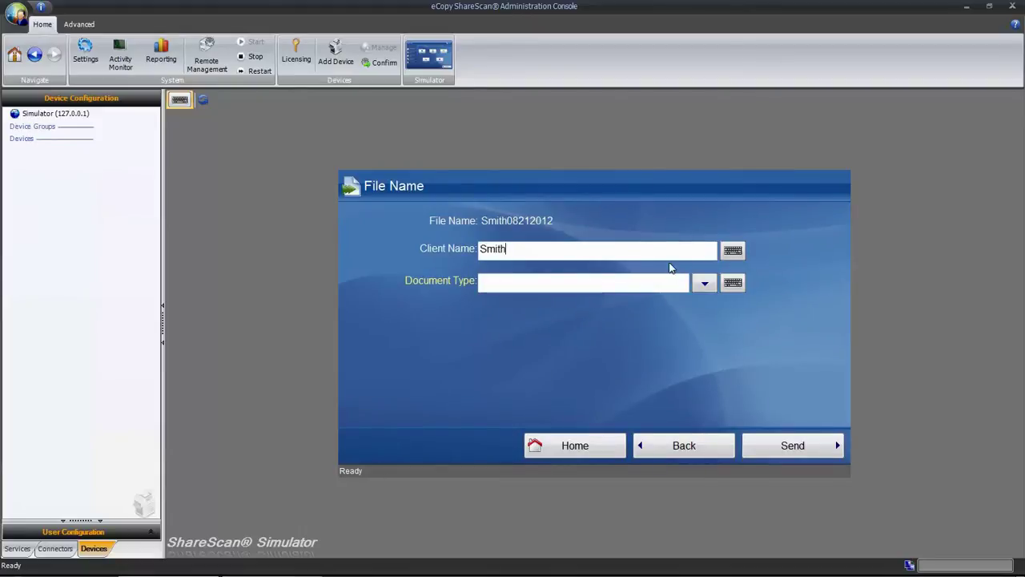
{"action": "left_click", "coordinate": [705, 282]}
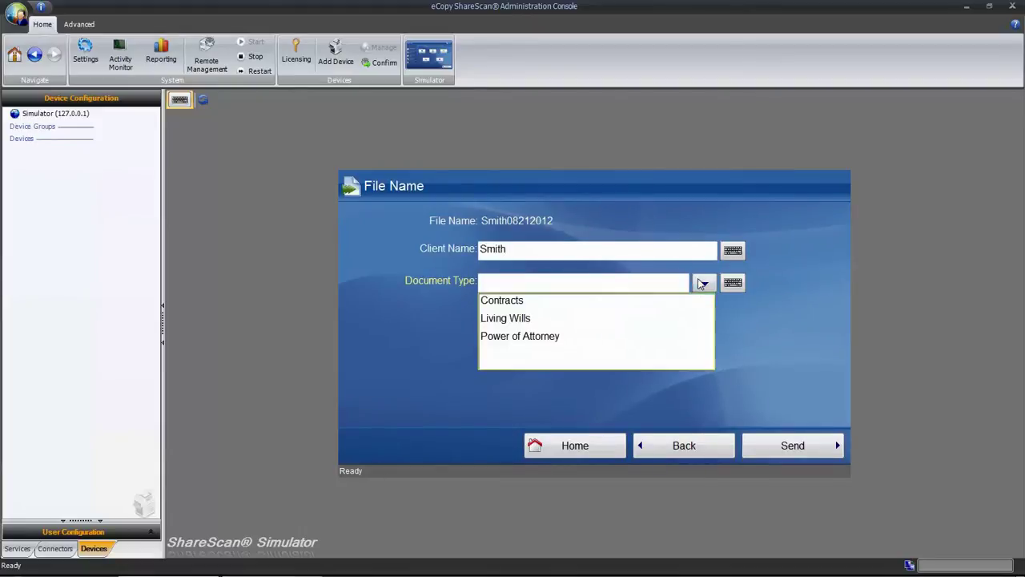
{"action": "left_click", "coordinate": [537, 321]}
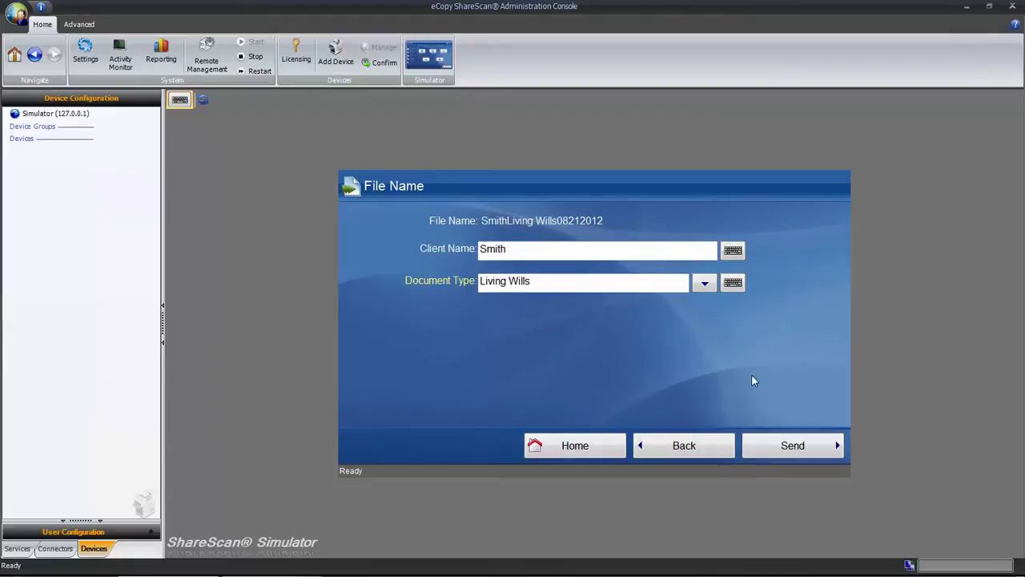
{"action": "left_click", "coordinate": [821, 445]}
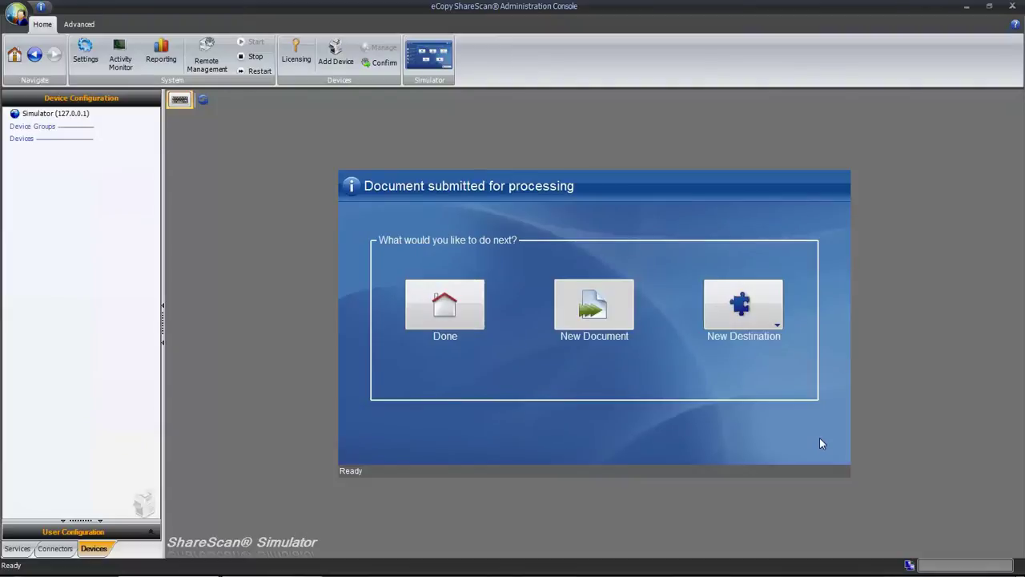